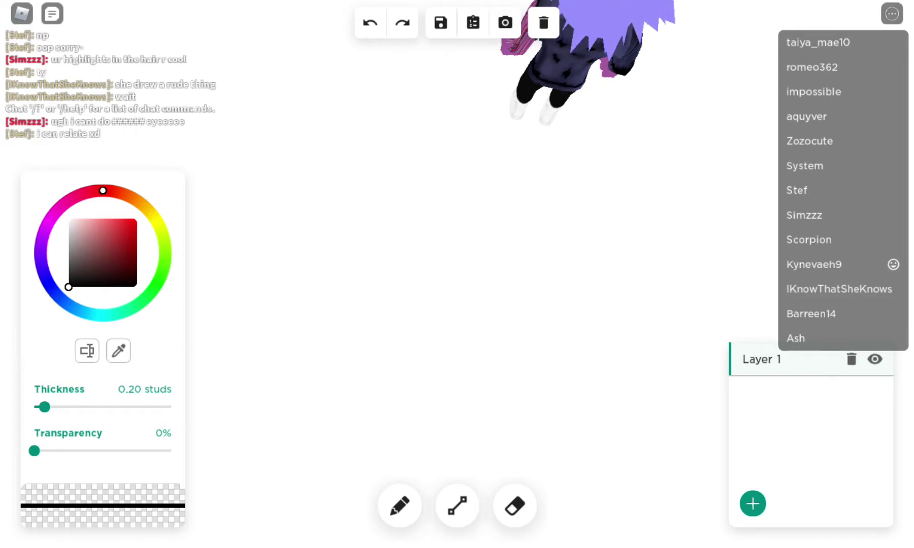
- Reopen drawing mode and raise the brush thickness to 2.00 studs, keeping 0% transparency
left_click(400, 506)
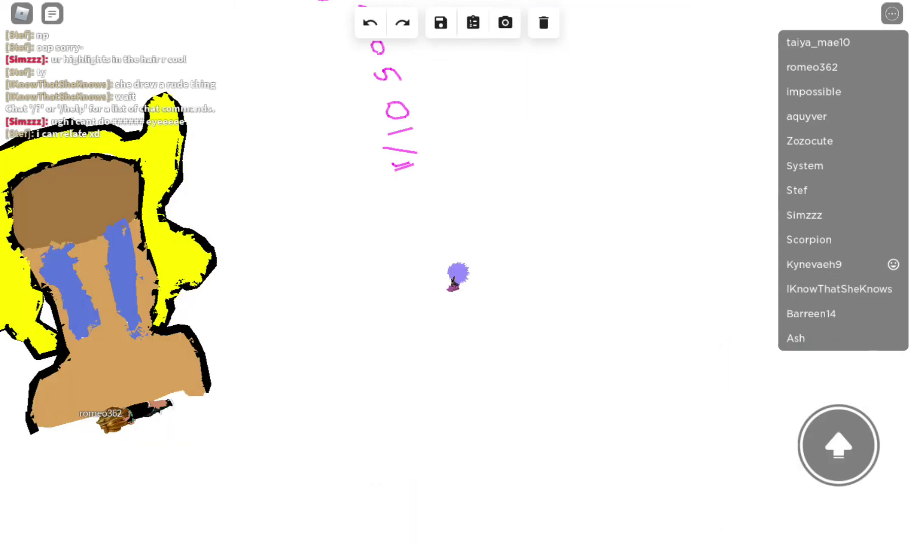
left_click_drag(571, 286, 428, 285)
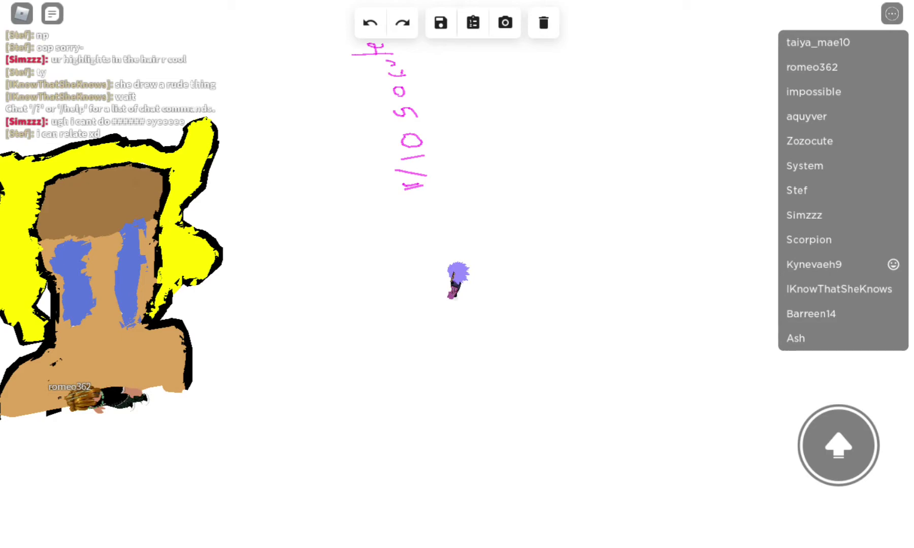
left_click(505, 23)
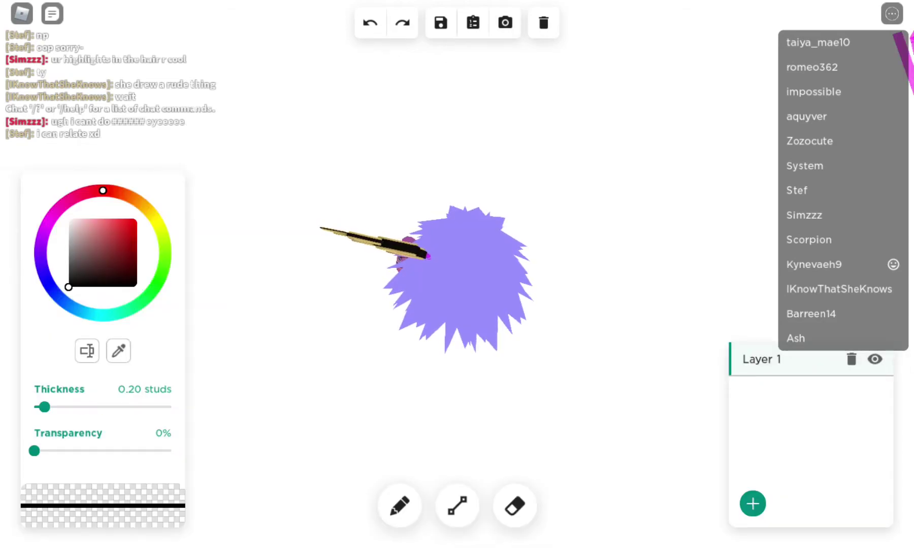
left_click_drag(44, 407, 172, 406)
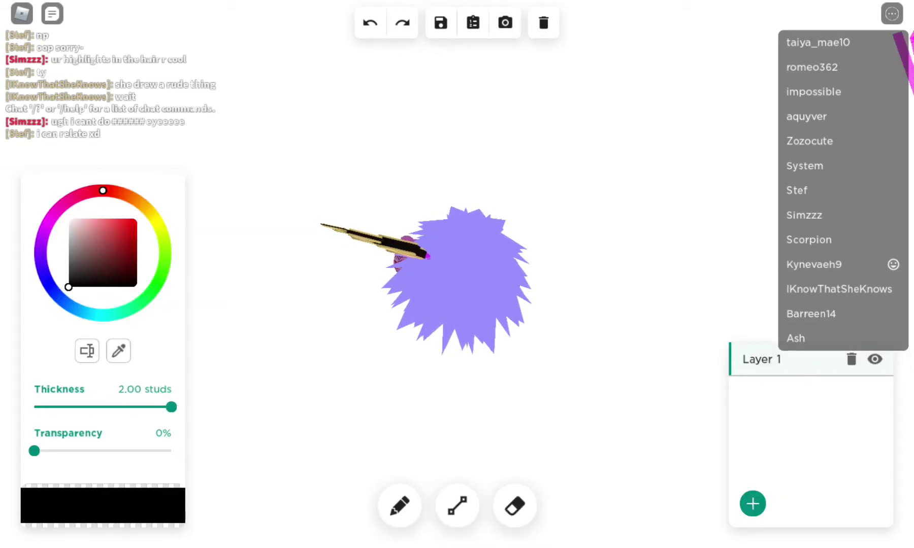
left_click_drag(35, 452, 35, 452)
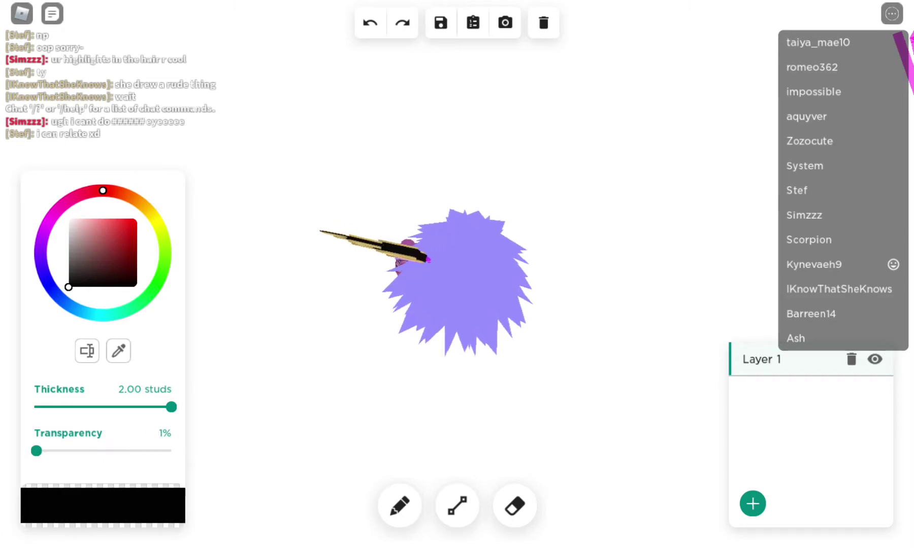
- Switch the brush colour to purple with the pencil, then exit to the world view
left_click_drag(103, 191, 40, 262)
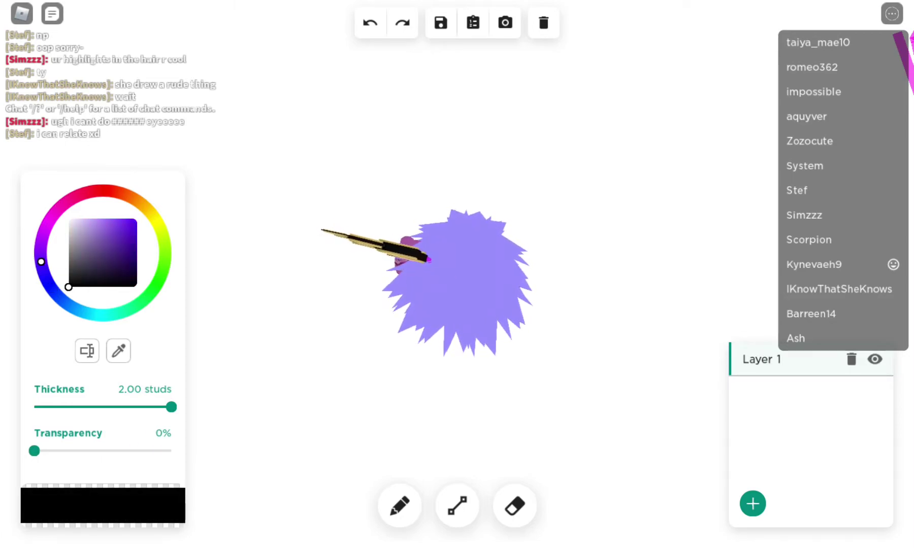
left_click(400, 507)
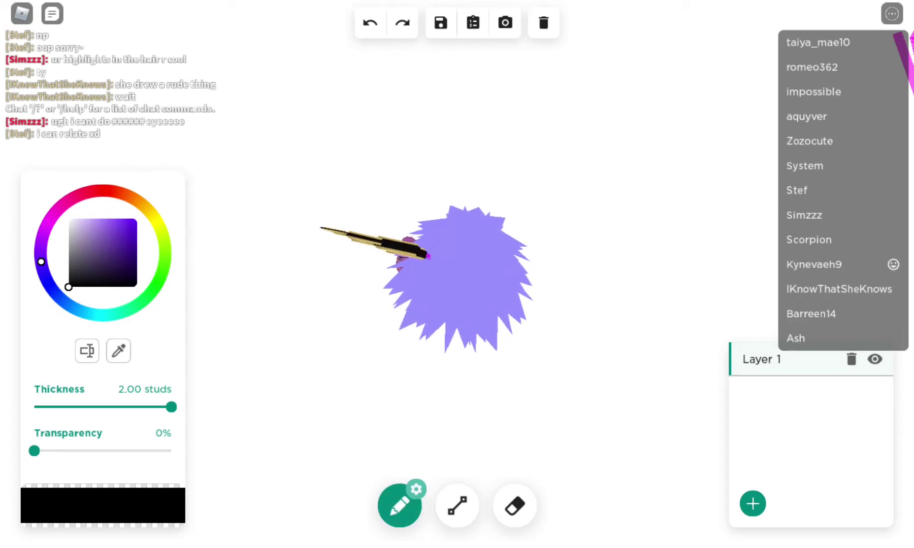
left_click(505, 23)
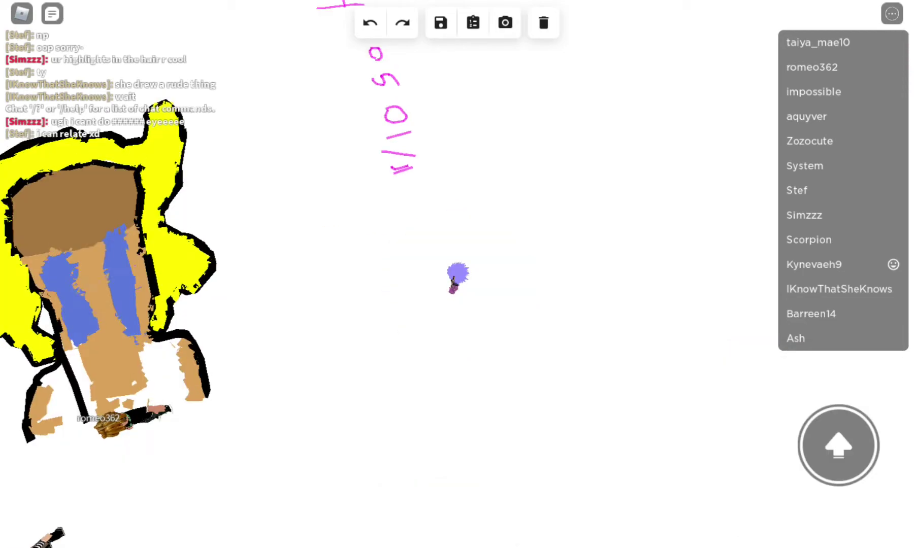
left_click_drag(152, 326, 136, 471)
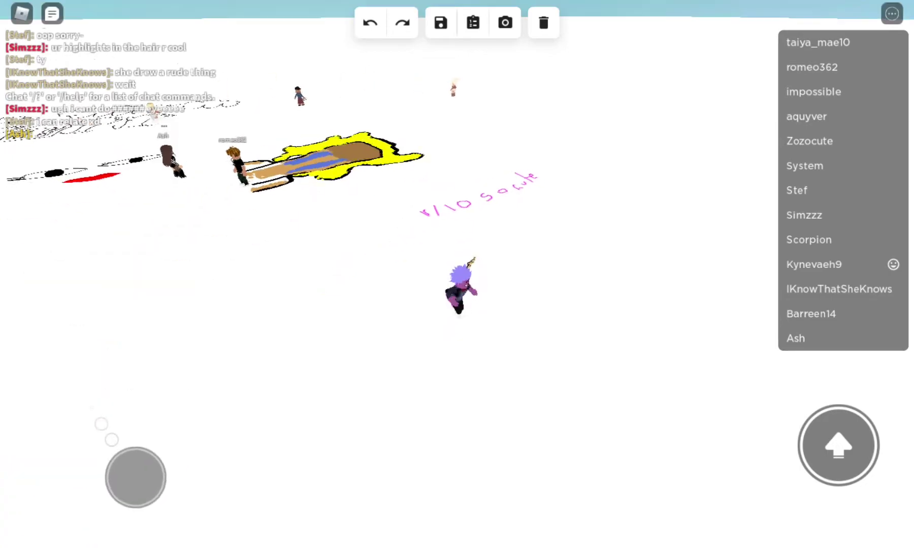
left_click(813, 264)
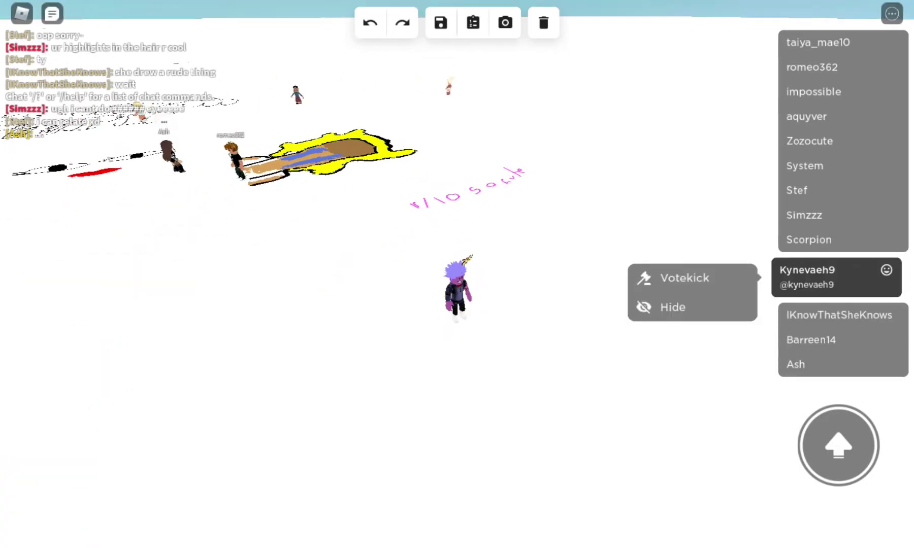
left_click(691, 278)
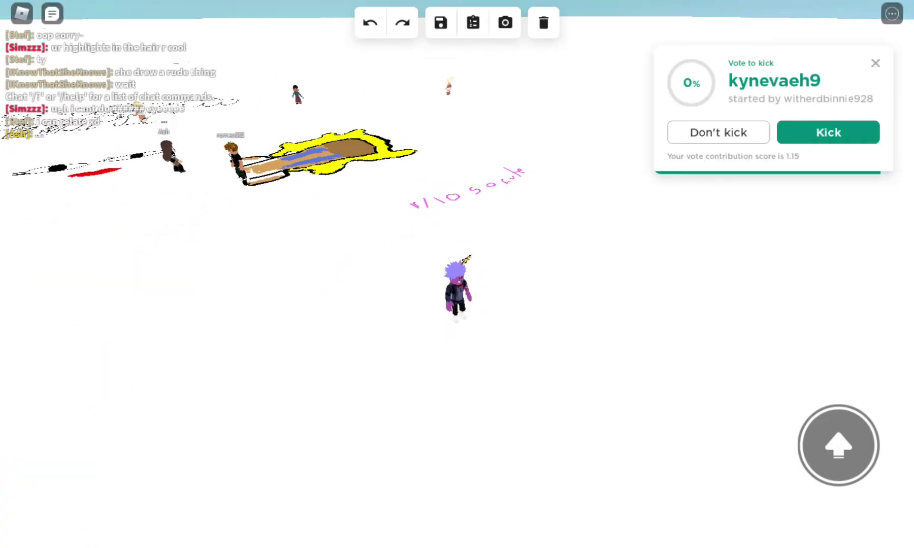
left_click(828, 131)
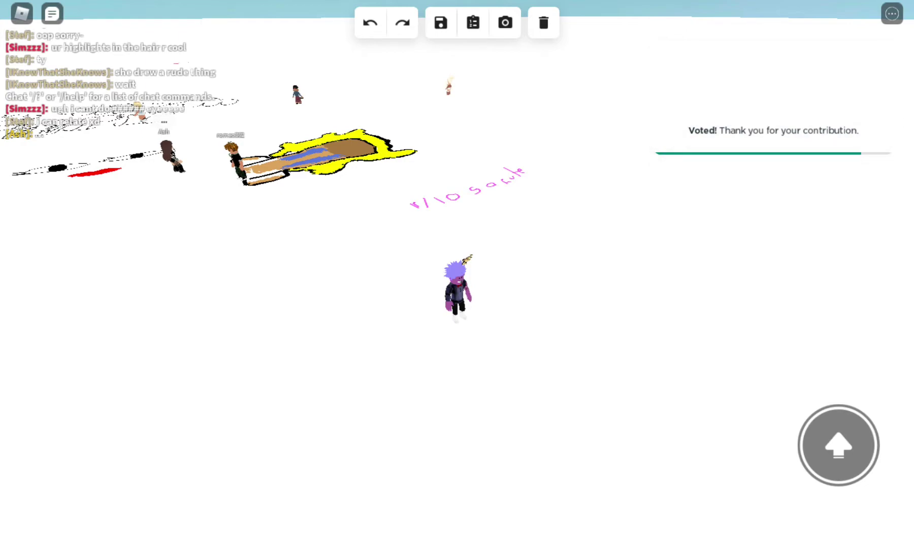
left_click_drag(129, 442, 137, 462)
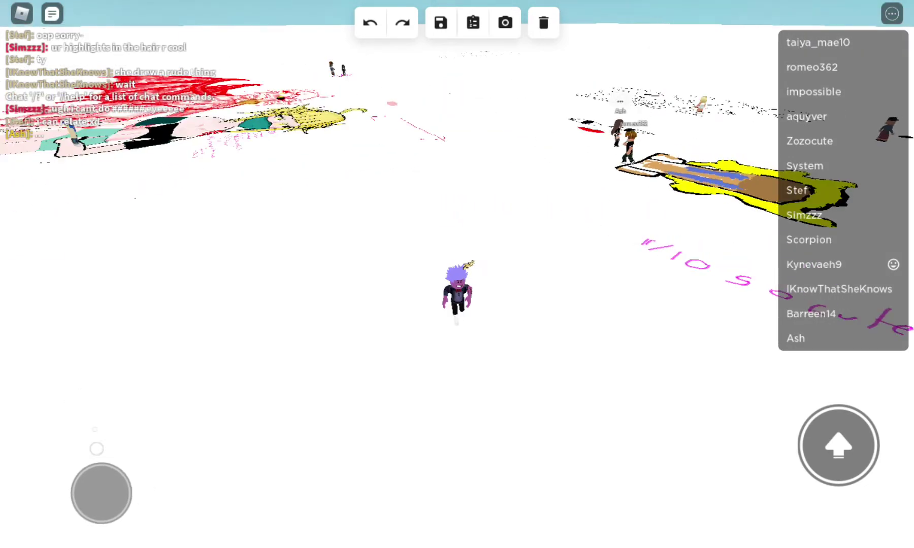
left_click_drag(457, 214, 357, 286)
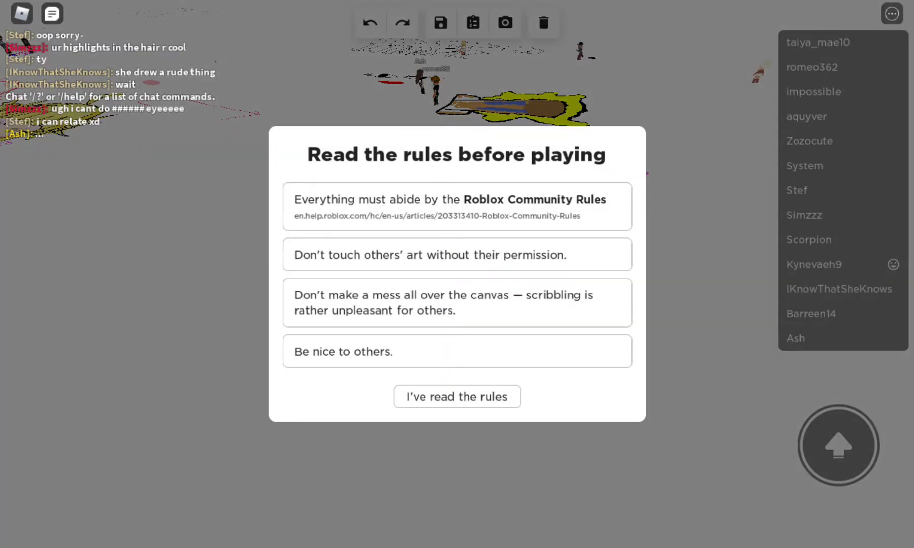
- Dismiss the rules reminder and orbit the view toward the yellow drawing
left_click(457, 396)
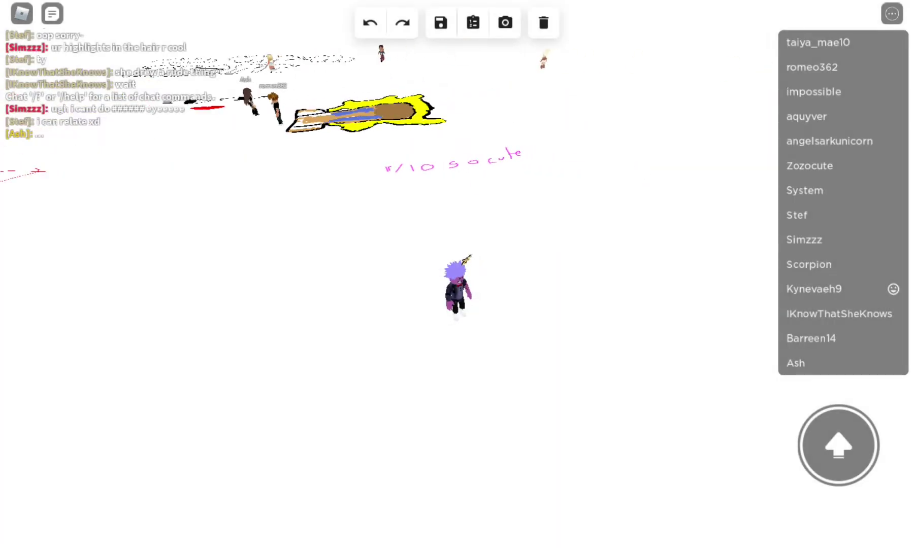
left_click_drag(499, 285, 357, 285)
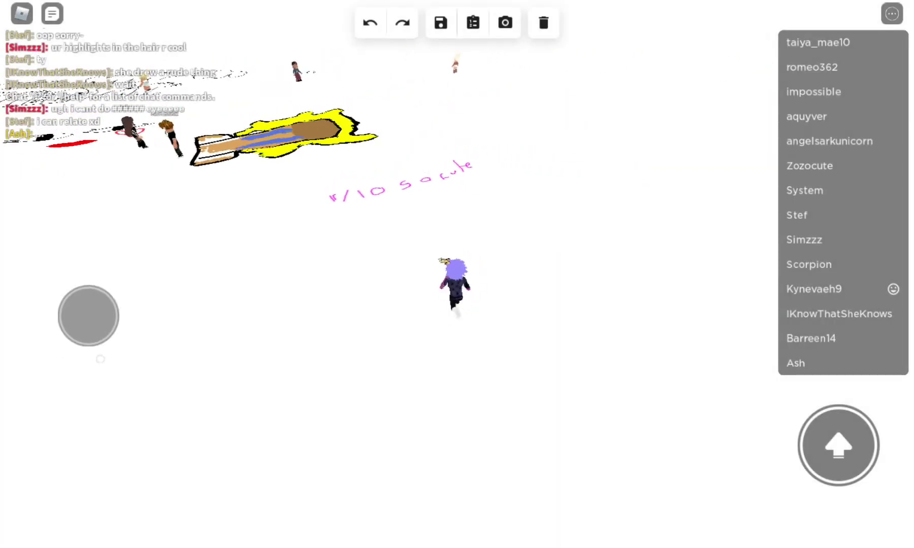
left_click_drag(500, 285, 286, 286)
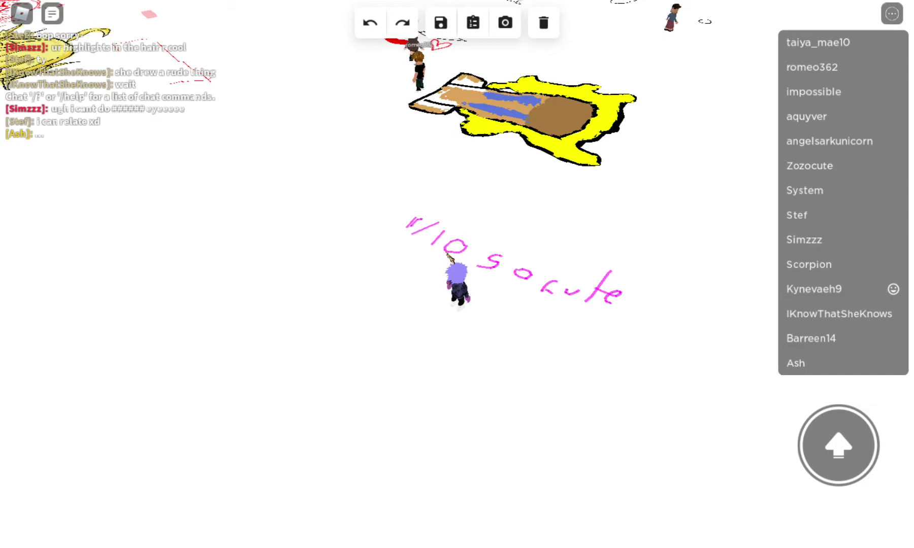
- Begin a new save file, then cancel it and close the save list
left_click(439, 23)
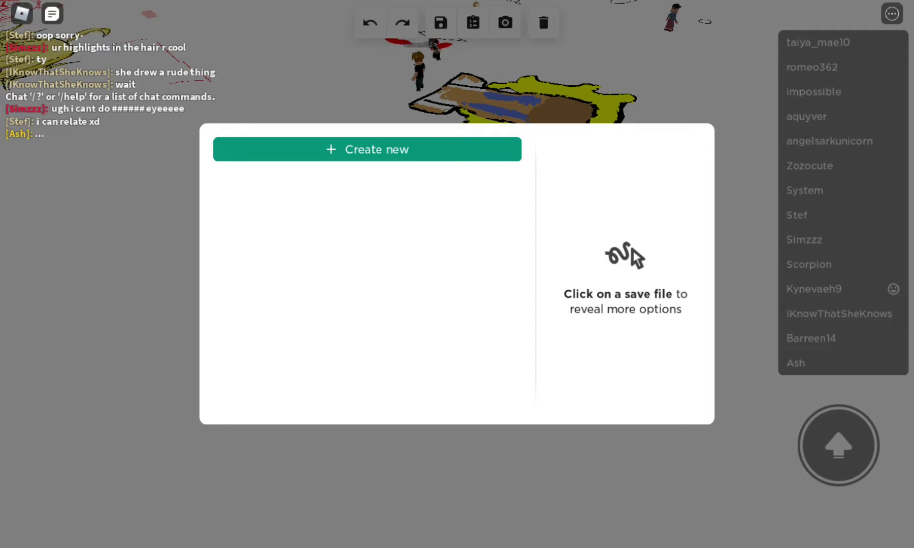
left_click(367, 149)
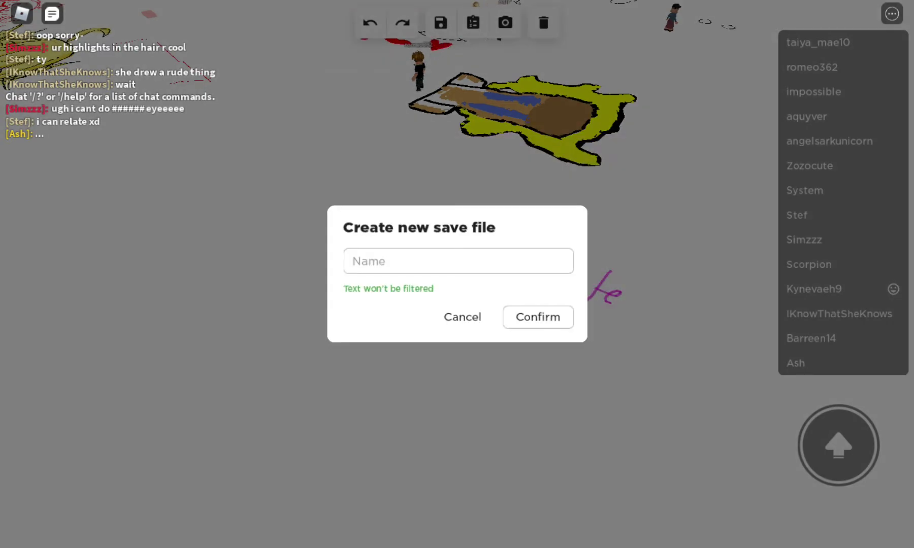
left_click(462, 317)
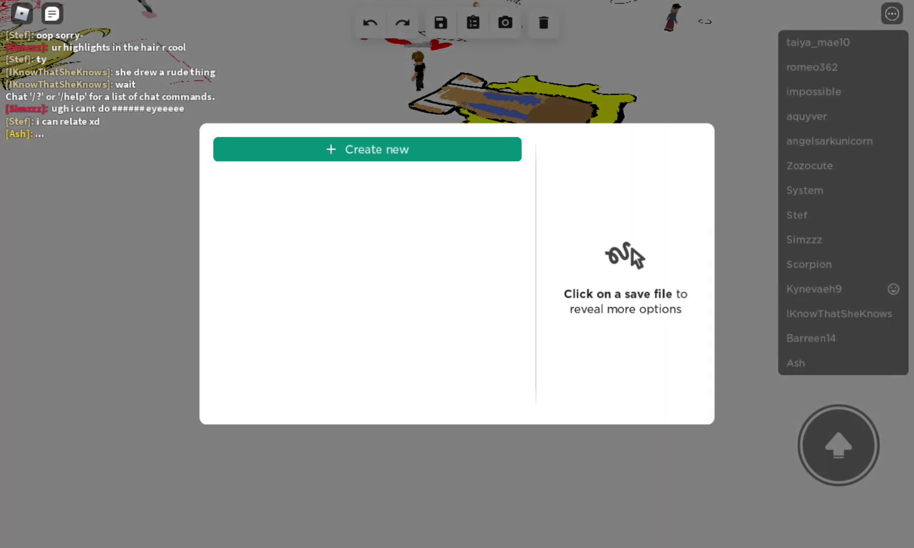
key("Escape")
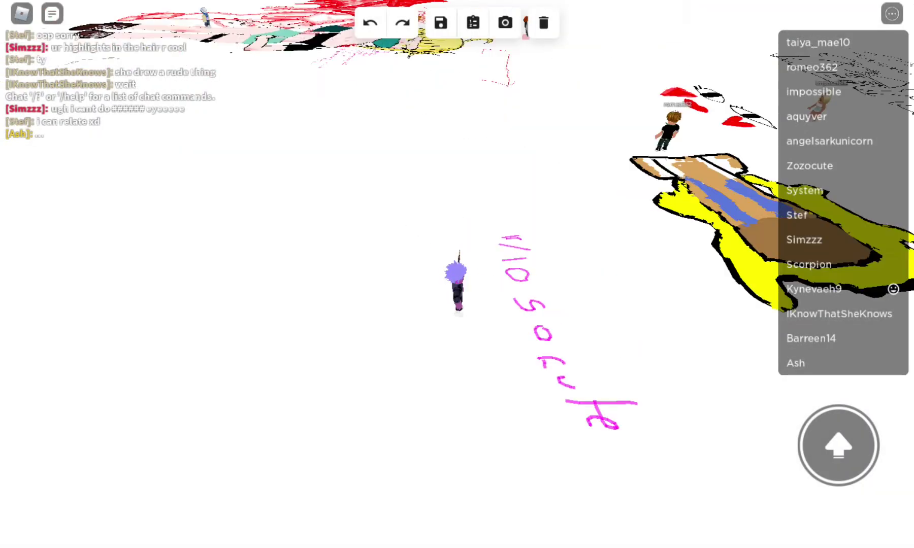
- Walk the avatar forward across the canvas and dismiss the rules notice again
left_click_drag(457, 356, 285, 357)
key("w")
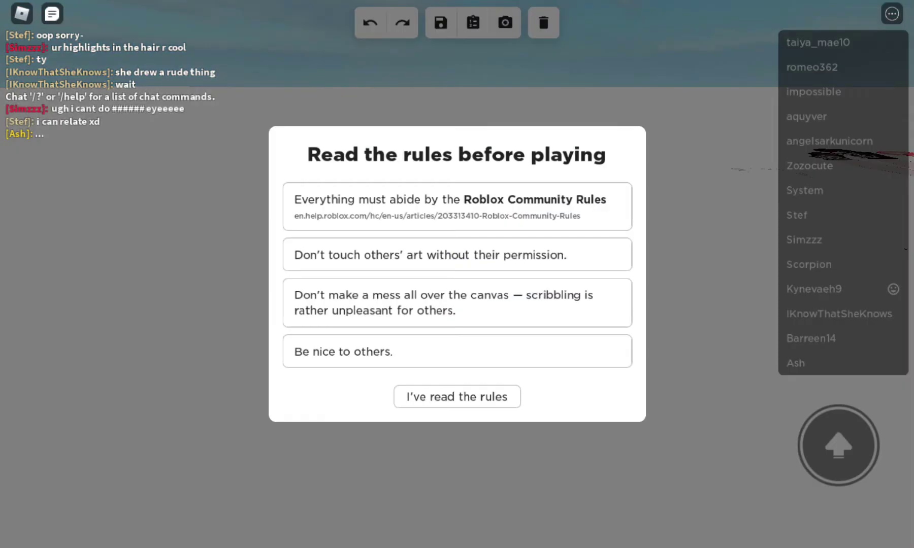
left_click(456, 397)
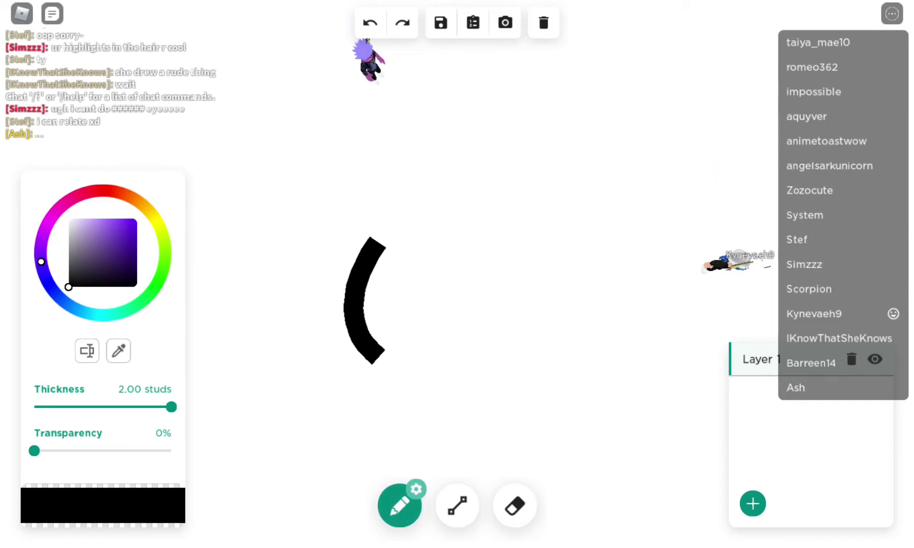
- Close the black arc into a circle, then add a second circle and a tall rounded stroke
mouse_move(443, 371)
left_mouse_down()
mouse_move(510, 336)
mouse_move(457, 240)
mouse_move(372, 246)
left_mouse_up()
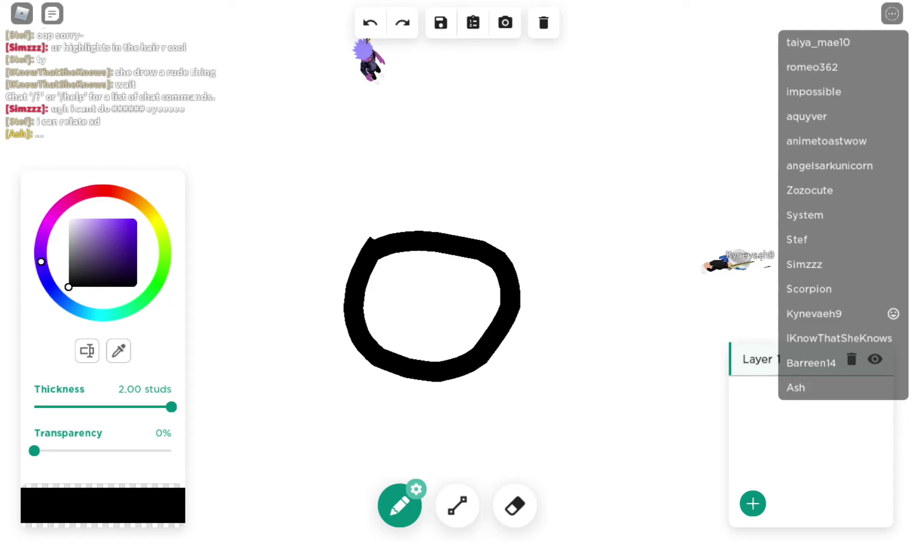
mouse_move(517, 274)
left_mouse_down()
mouse_move(599, 225)
mouse_move(682, 314)
mouse_move(529, 328)
left_mouse_up()
mouse_move(457, 239)
left_mouse_down()
mouse_move(460, 43)
mouse_move(528, 86)
mouse_move(539, 227)
left_mouse_up()
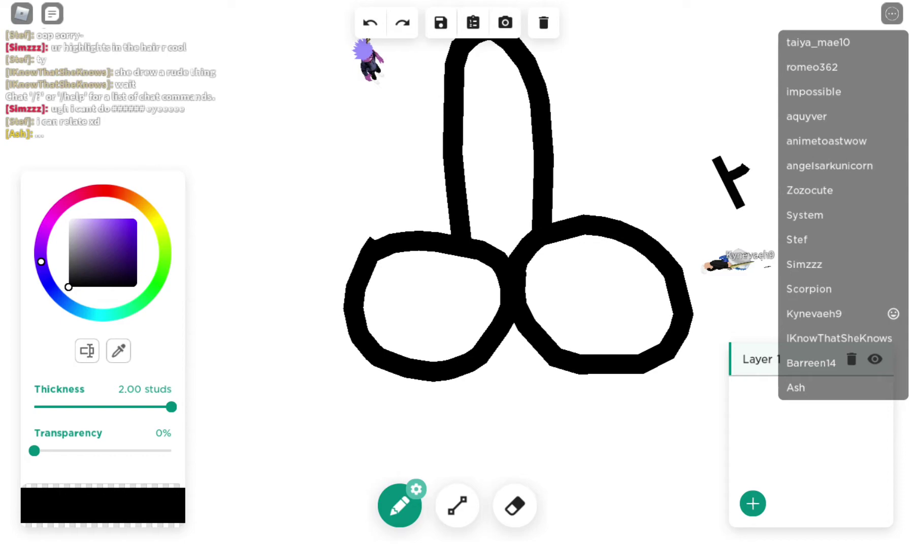
left_click(399, 506)
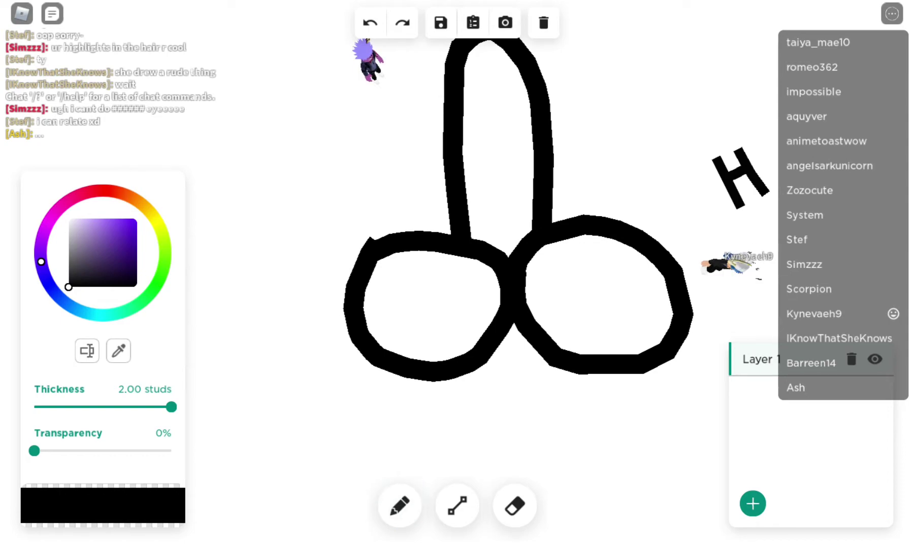
- Move the view over to the 'Happy new!!' text and erase it
left_click_drag(457, 286, 357, 214)
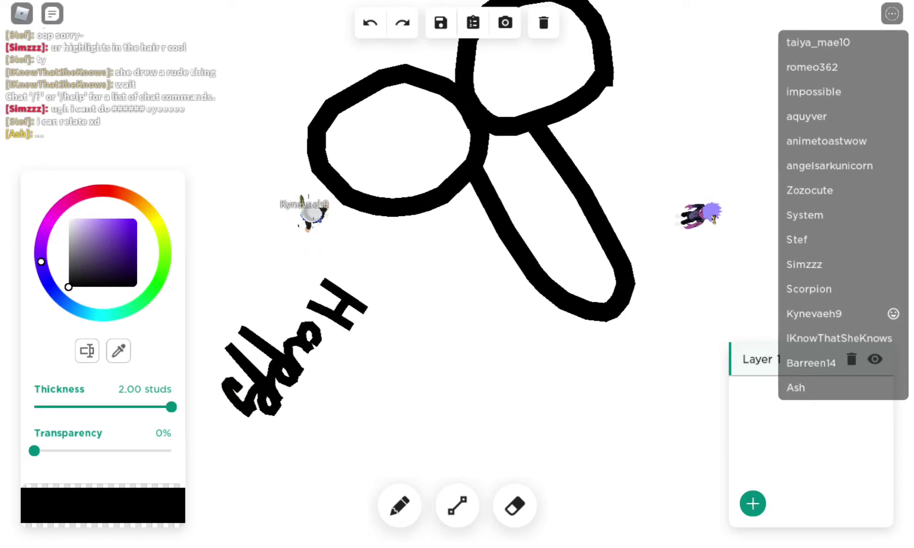
left_click_drag(457, 285, 357, 393)
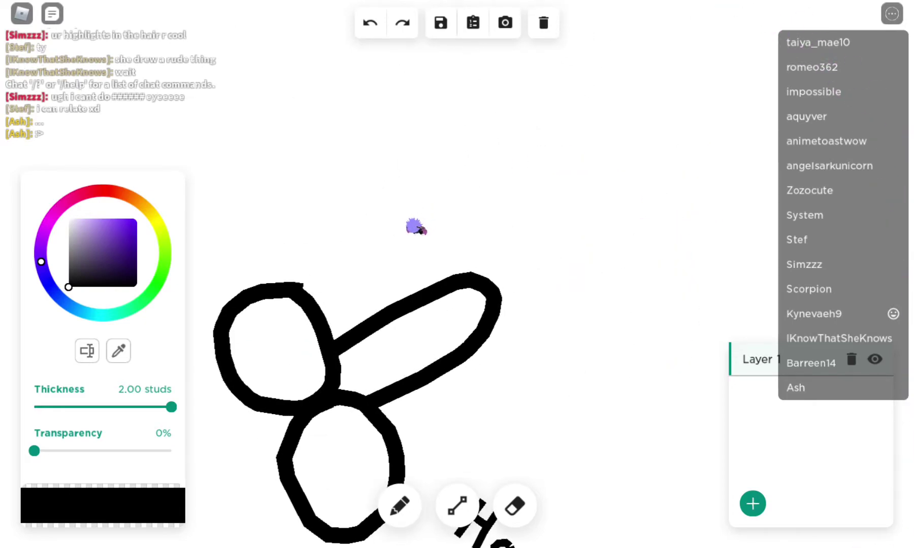
left_click_drag(456, 357, 421, 178)
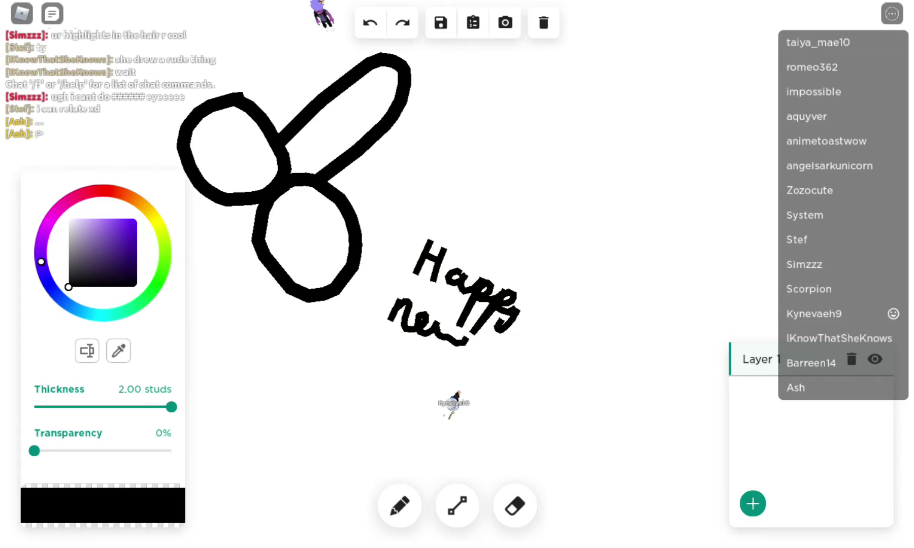
left_click_drag(456, 285, 528, 328)
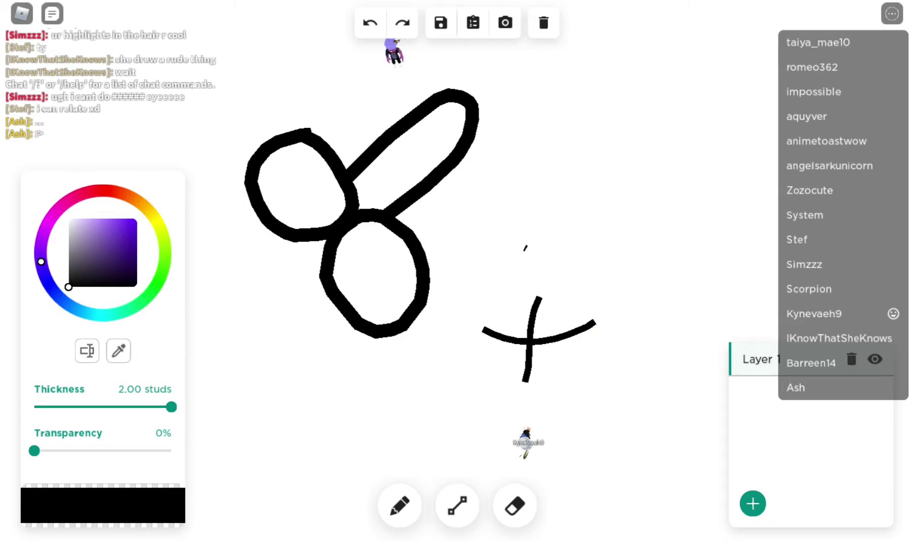
- Try a fully bright, saturated yellow, then pick black from the colour square
mouse_move(41, 262)
left_mouse_down()
mouse_move(153, 215)
mouse_move(163, 234)
left_mouse_up()
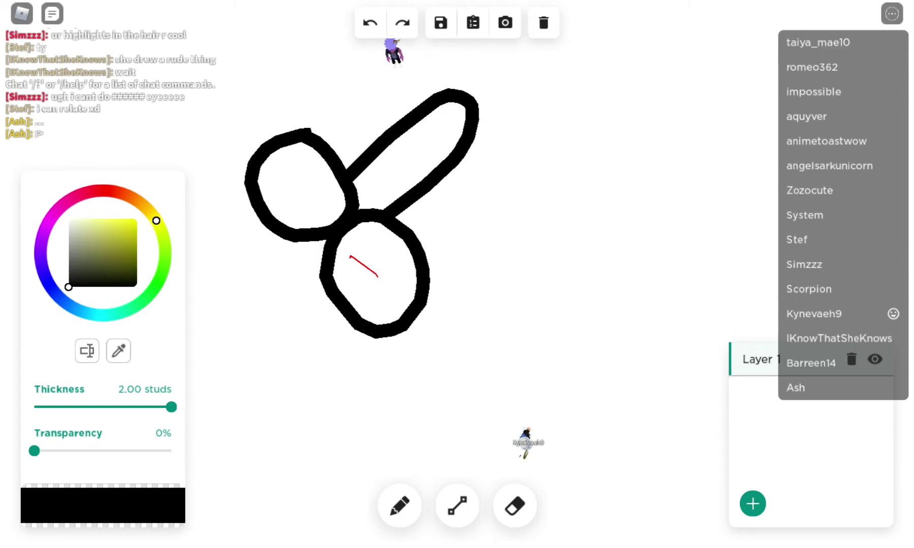
left_click_drag(69, 287, 137, 219)
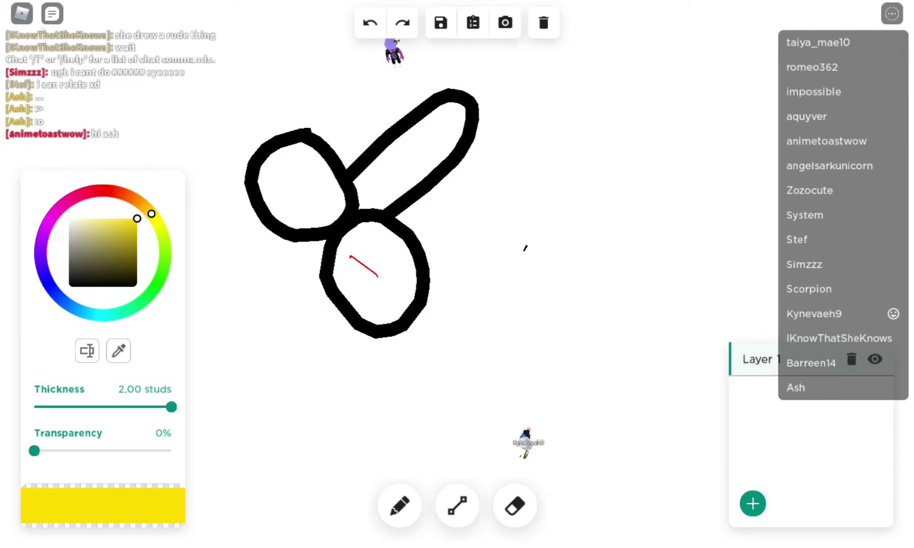
left_click_drag(136, 451, 35, 450)
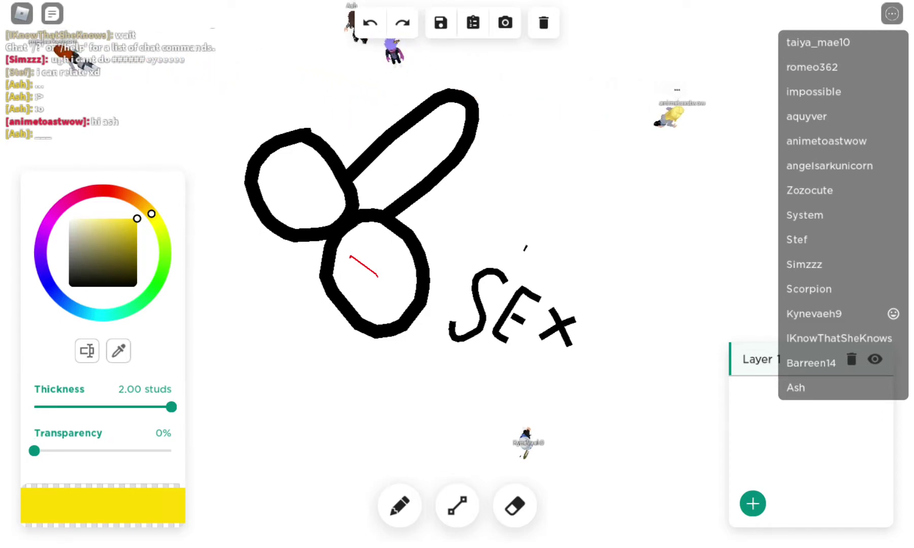
left_click(133, 285)
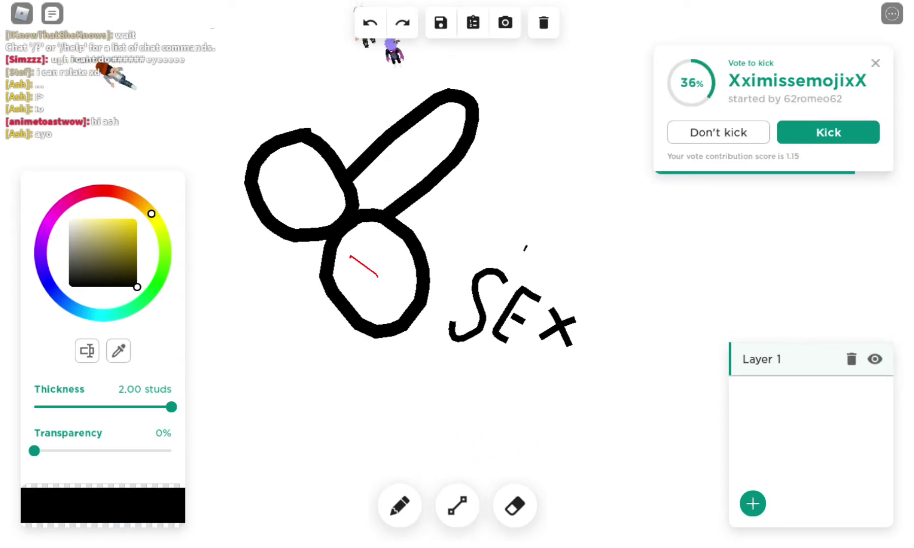
- Draw a Y after the black lettering and vote in the kick poll
left_click(400, 506)
left_click_drag(585, 325, 647, 328)
left_click_drag(610, 360, 596, 441)
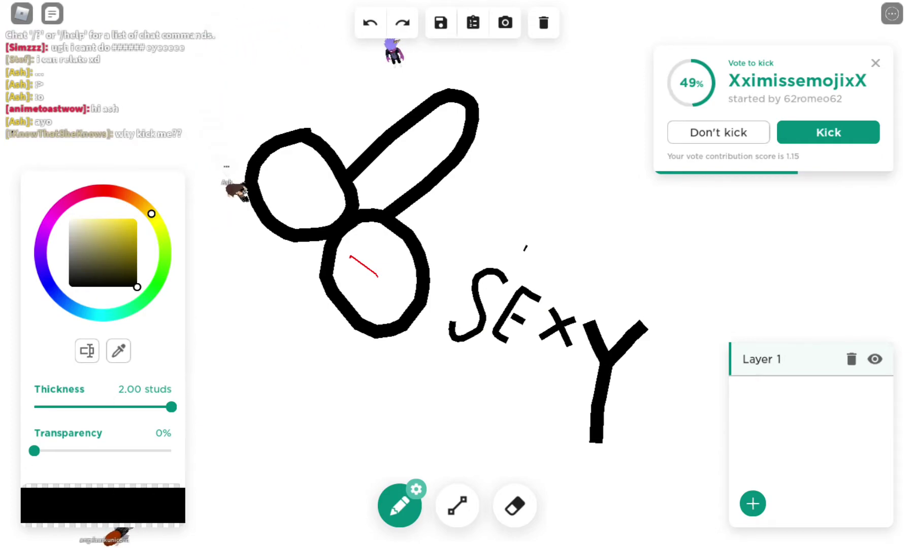
left_click(828, 132)
- Show the player list, undo the Y, and request clearing the whole canvas
left_click(892, 14)
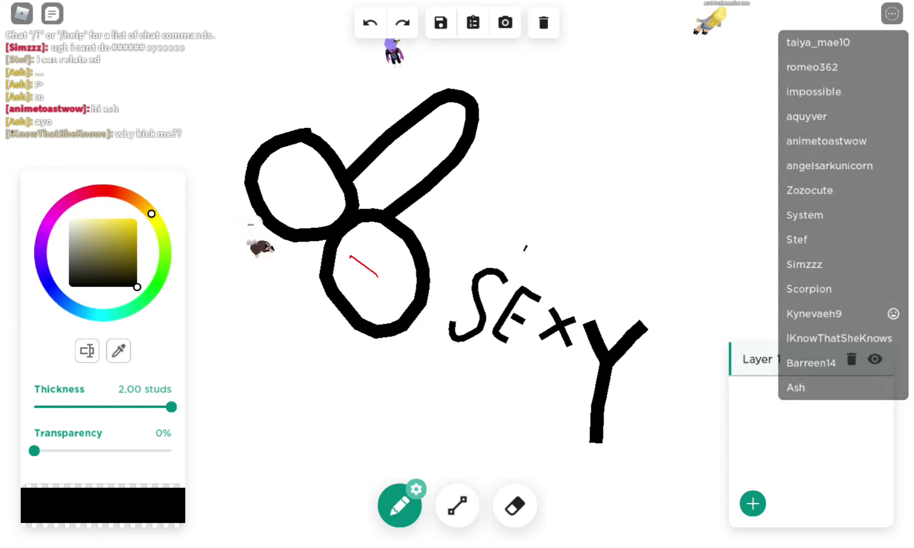
left_click(400, 506)
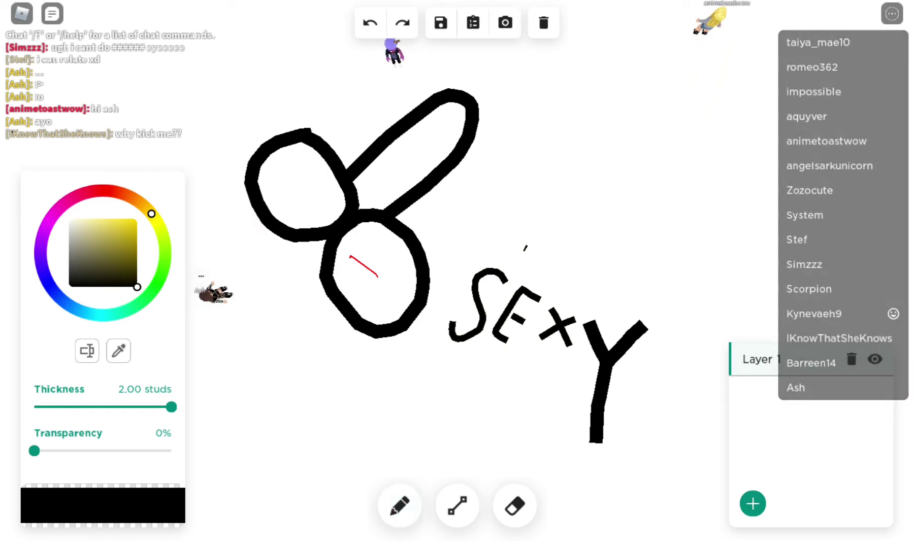
left_click(369, 23)
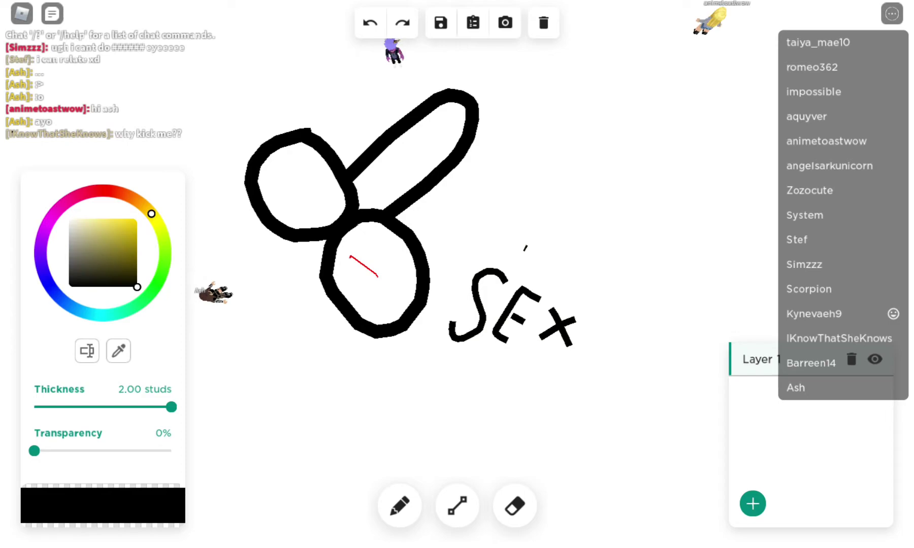
left_click(543, 23)
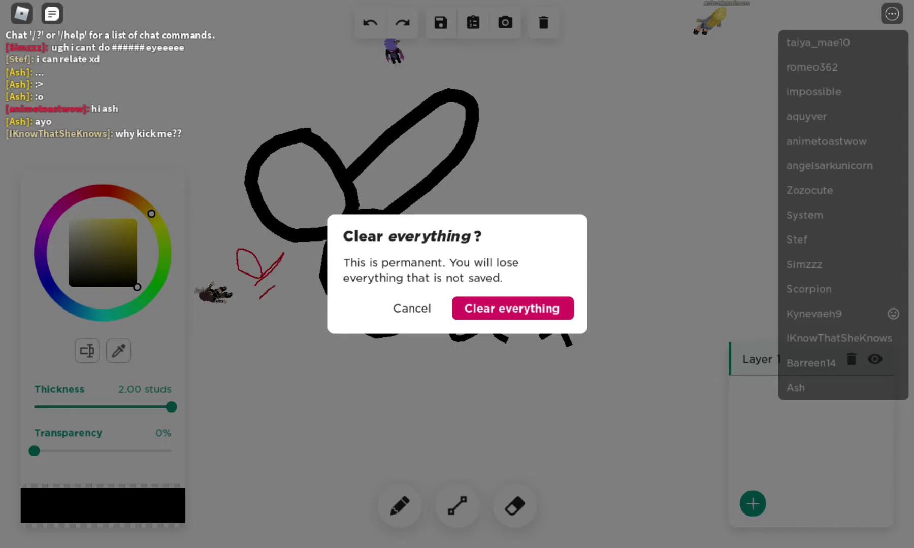
- Cancel the 'Clear everything?' prompt and acknowledge the rules notice
left_click(412, 309)
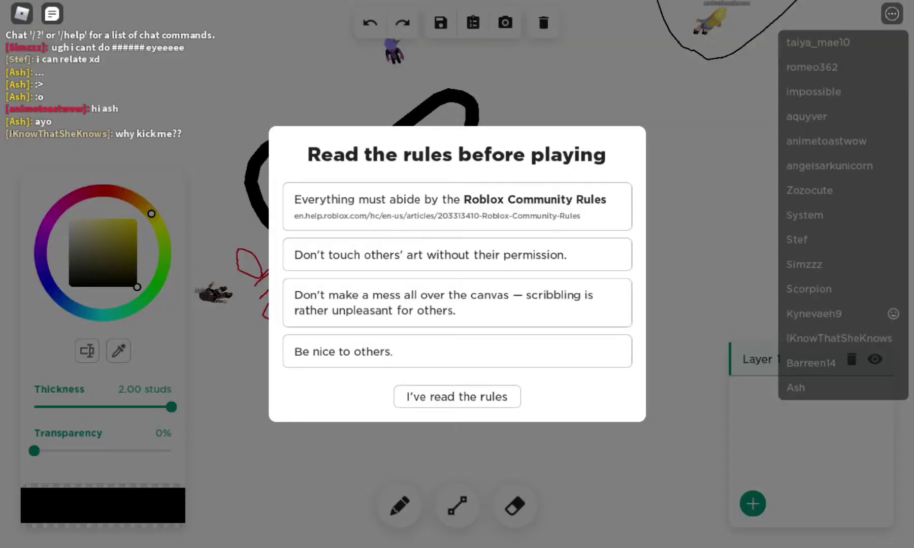
left_click(457, 396)
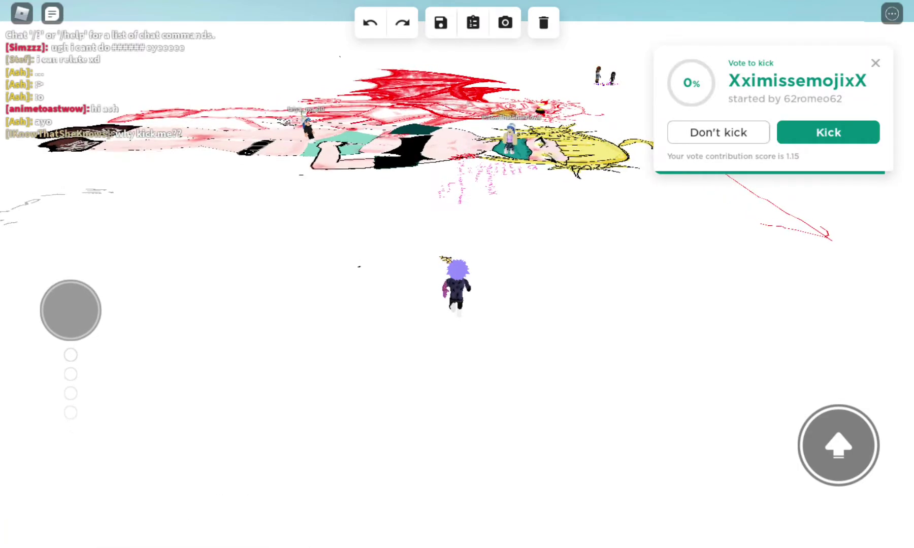
- Vote in the kick poll, select the Pencil, show the player list, and exit drawing mode
left_click(827, 132)
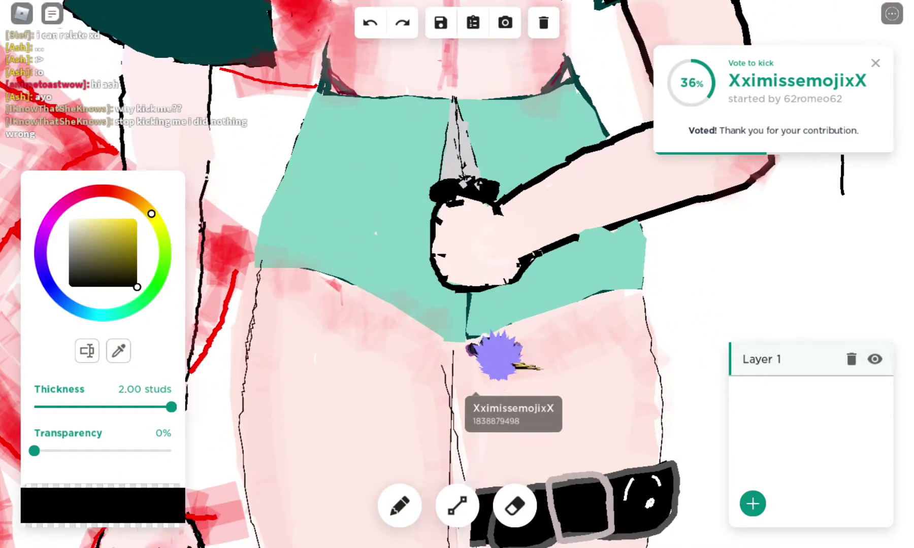
left_click(399, 506)
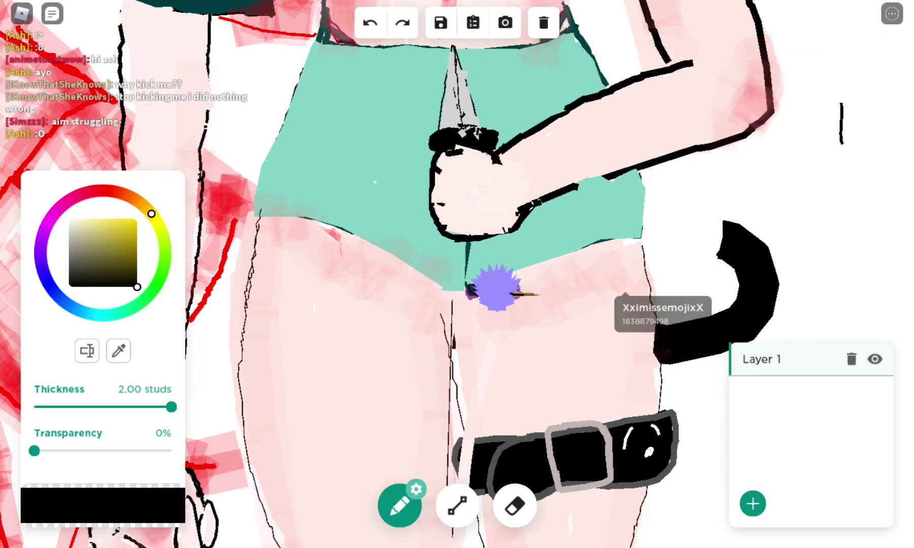
key("Tab")
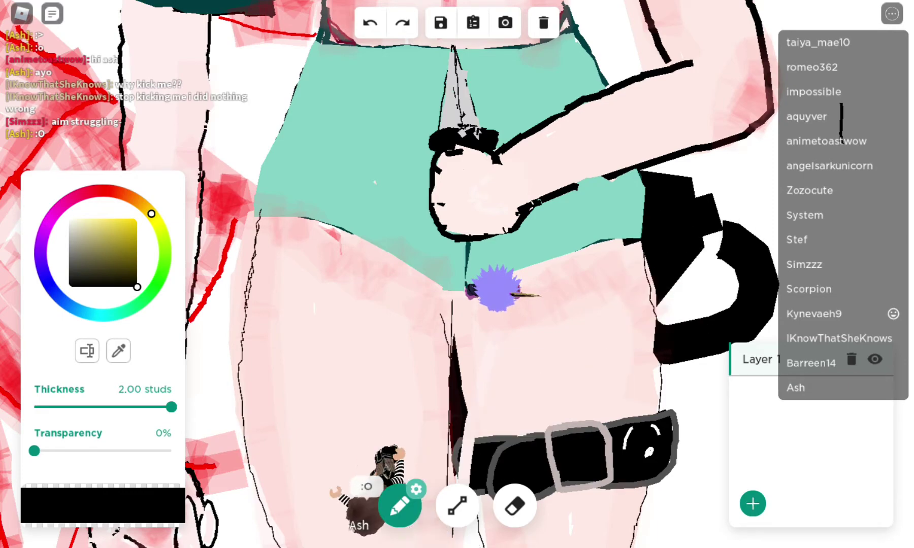
left_click(505, 23)
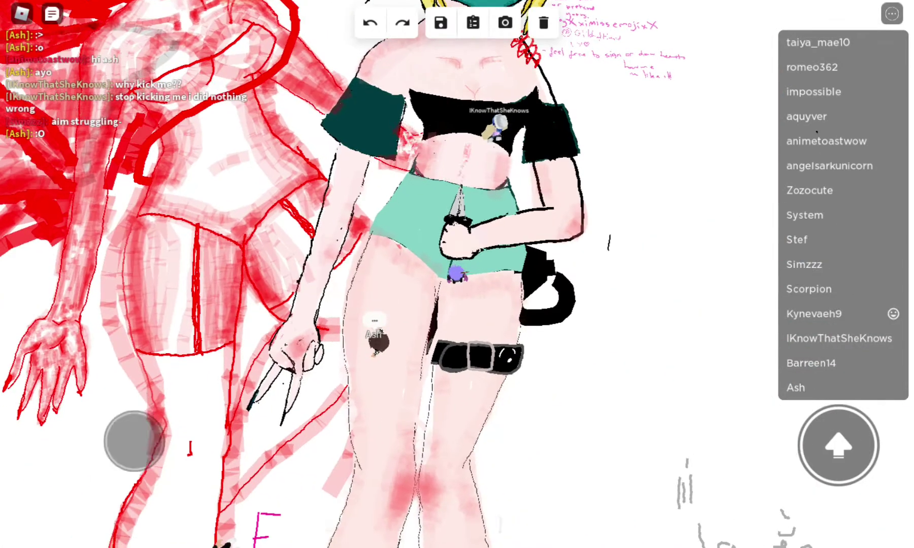
- Tilt, zoom and pan the camera to inspect the large artwork head-on
left_click_drag(457, 285, 357, 214)
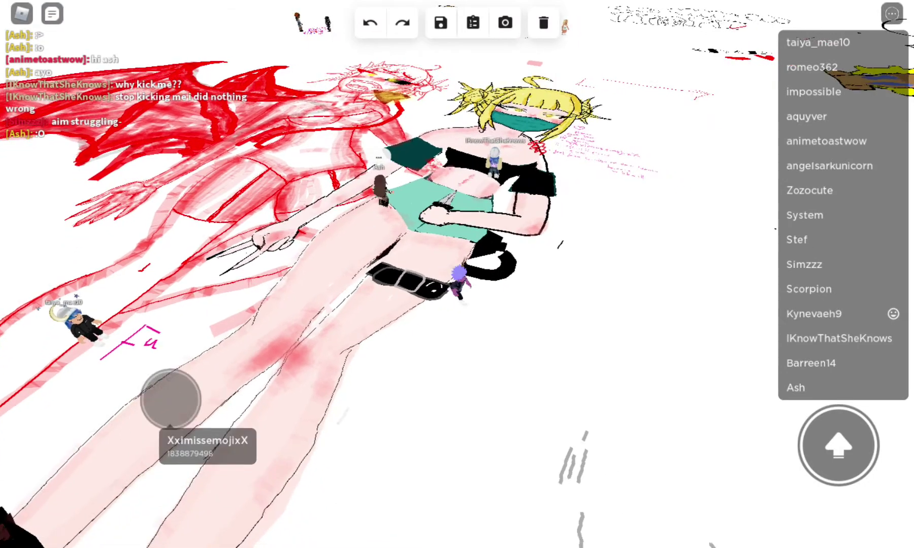
left_click_drag(457, 285, 357, 251)
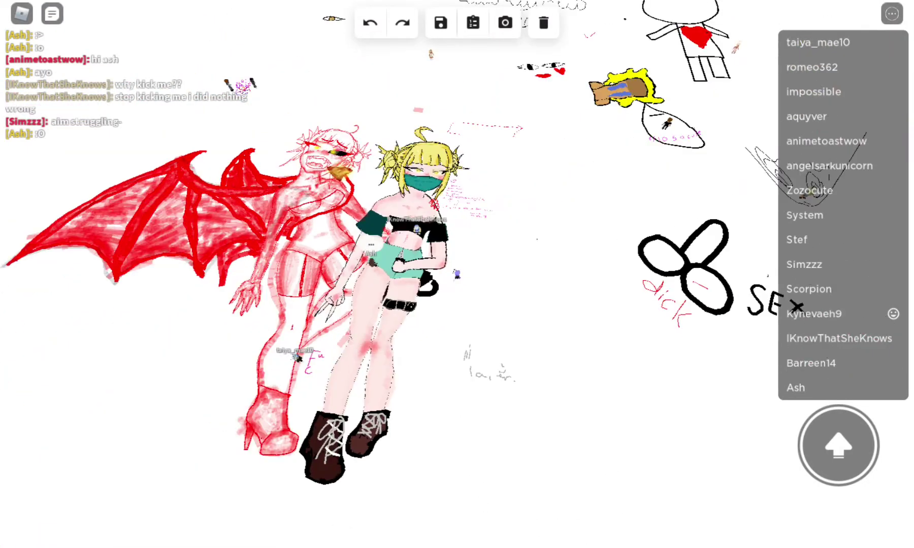
left_click_drag(456, 285, 399, 257)
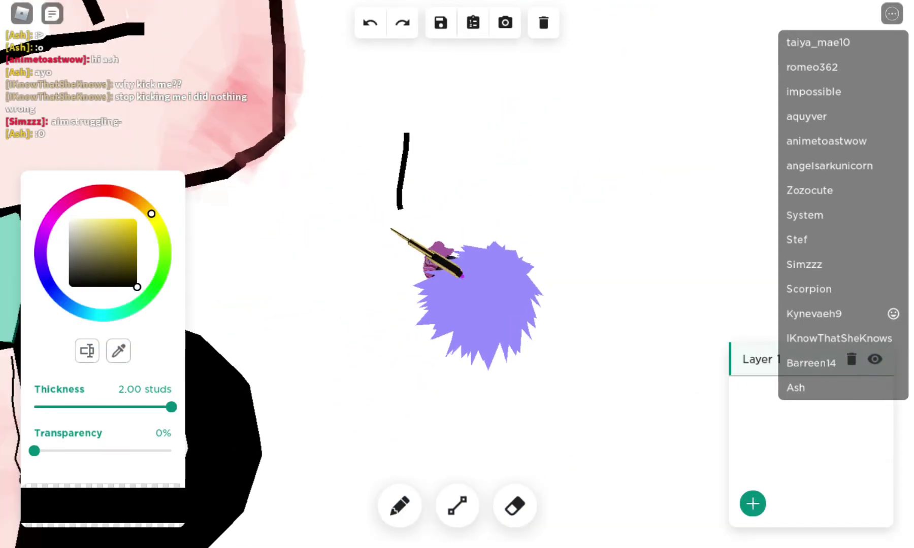
left_click_drag(571, 215, 500, 392)
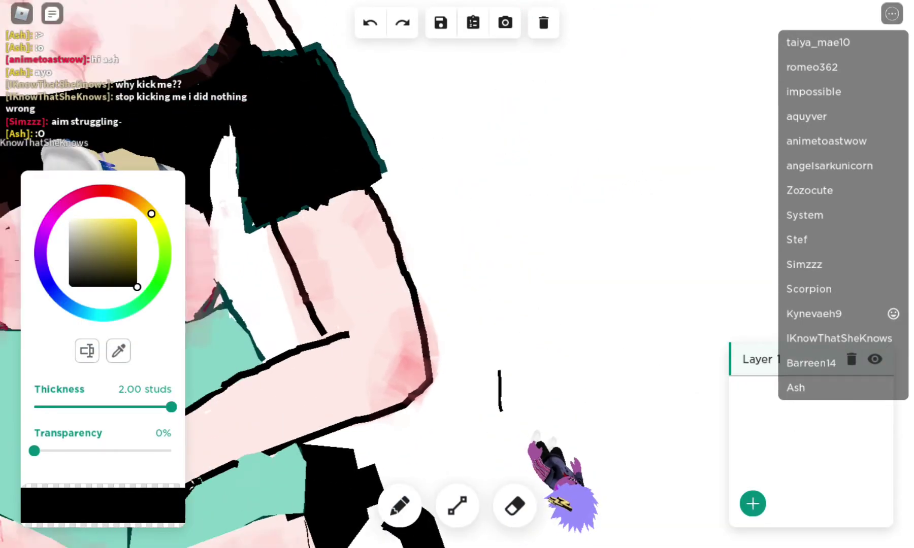
scroll(457, 285, "down", 5)
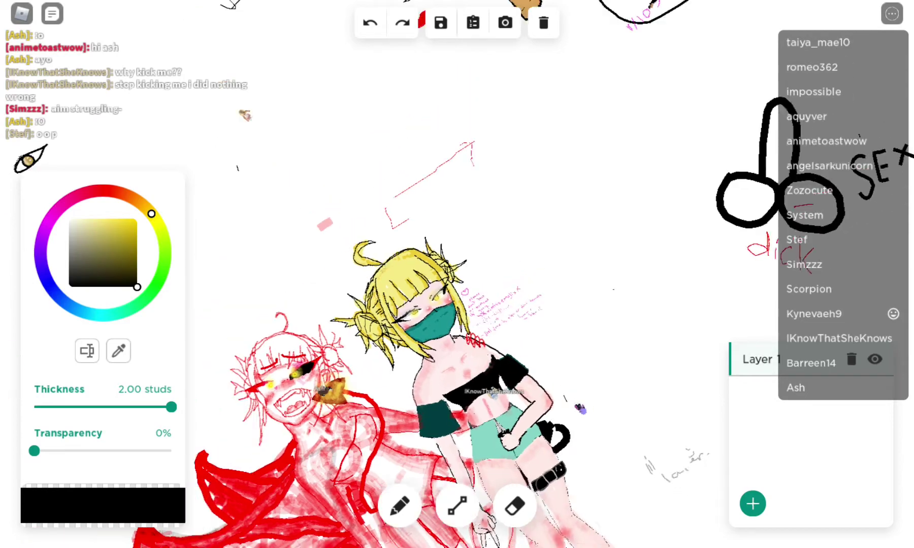
mouse_move(458, 428)
left_mouse_down()
mouse_move(499, 214)
mouse_move(460, 242)
left_mouse_up()
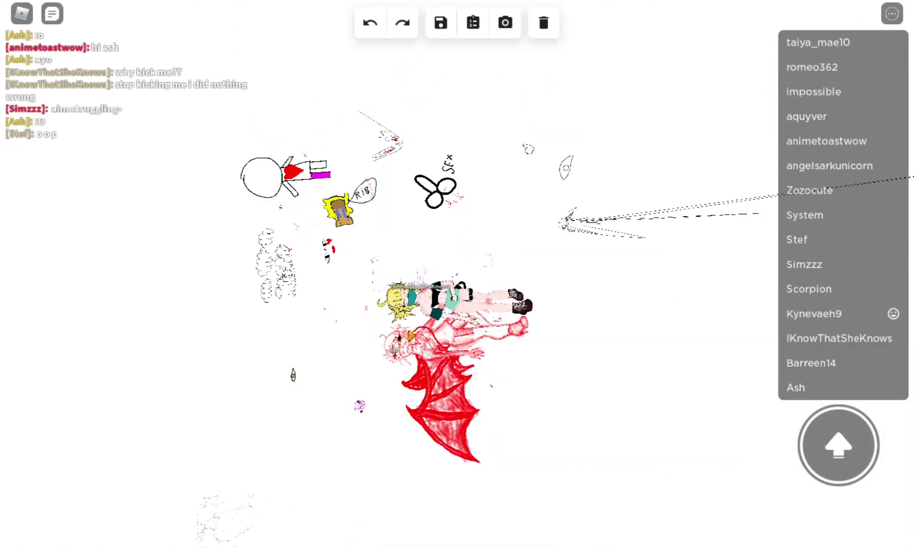
- Survey other players' doodles toward the black outline, then shift the hue to red
left_click_drag(571, 322, 357, 286)
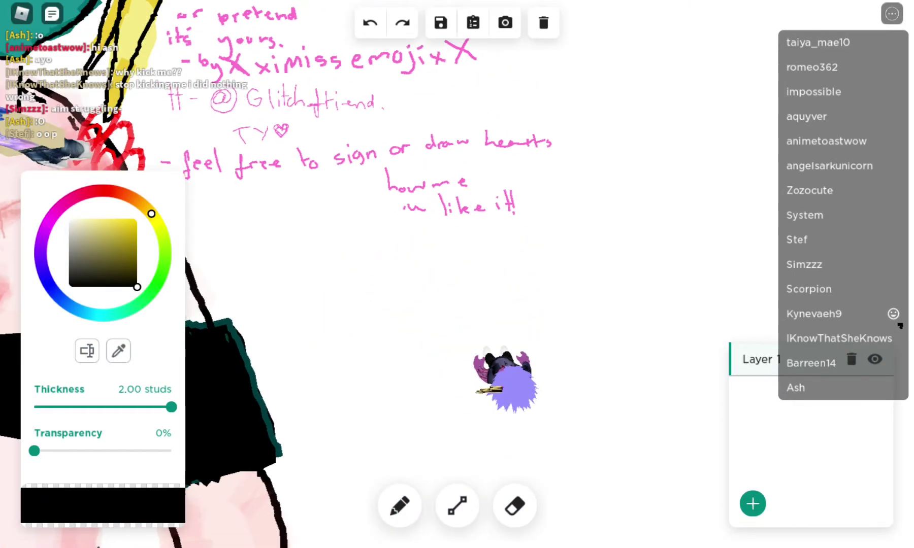
scroll(456, 285, "down", 5)
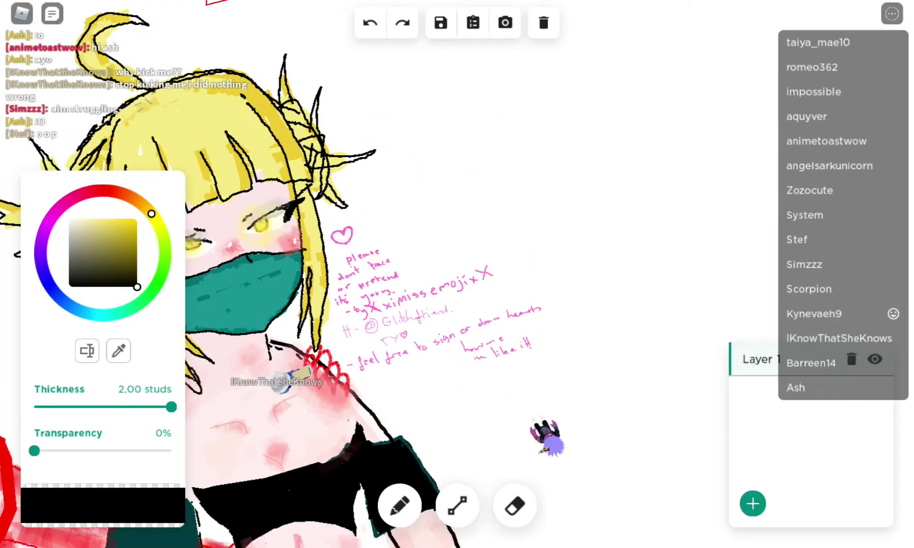
left_click_drag(457, 285, 357, 321)
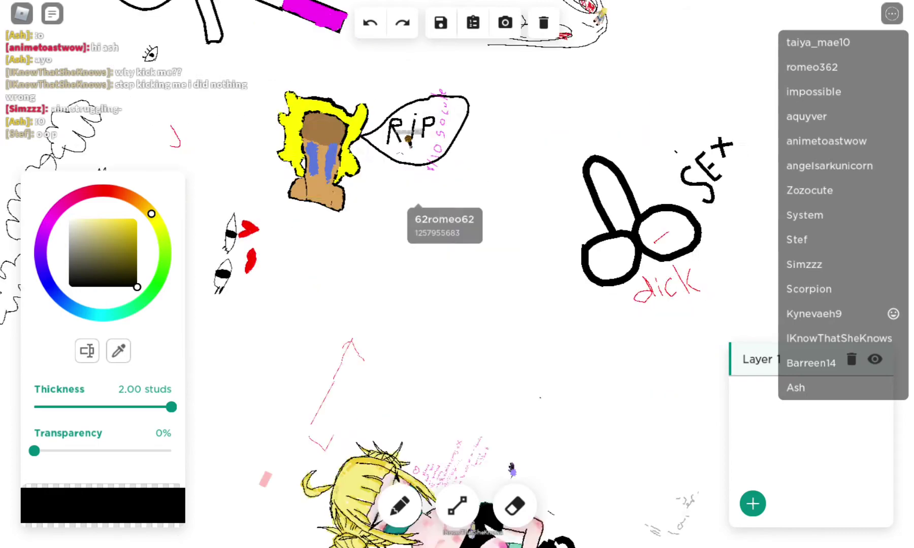
left_click_drag(457, 286, 357, 215)
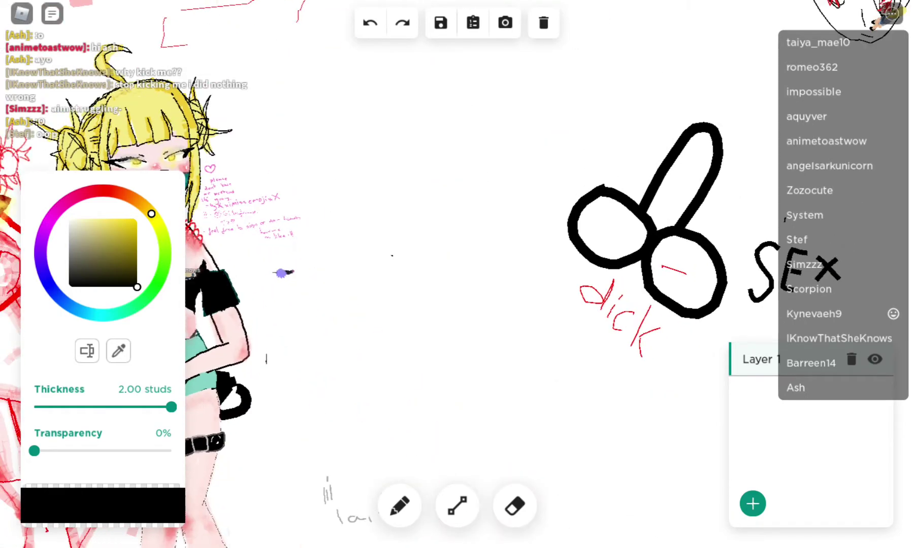
left_click_drag(457, 286, 428, 236)
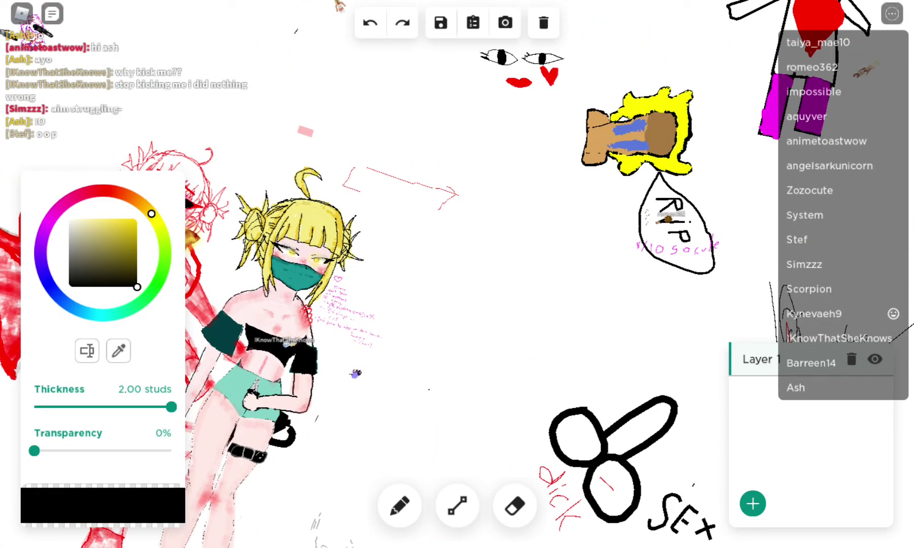
left_click_drag(152, 212, 113, 192)
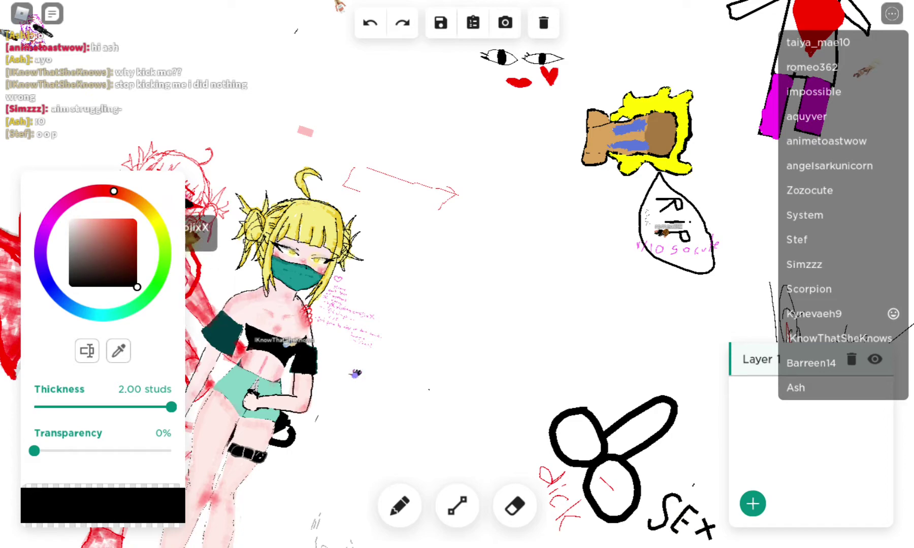
- Select the pencil and set the colour to the brightest red
left_click_drag(112, 191, 79, 195)
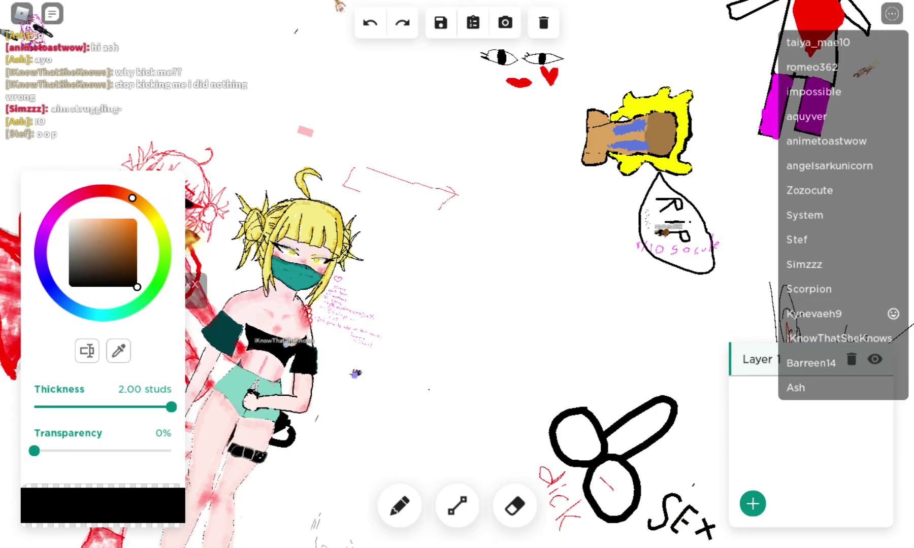
left_click(400, 506)
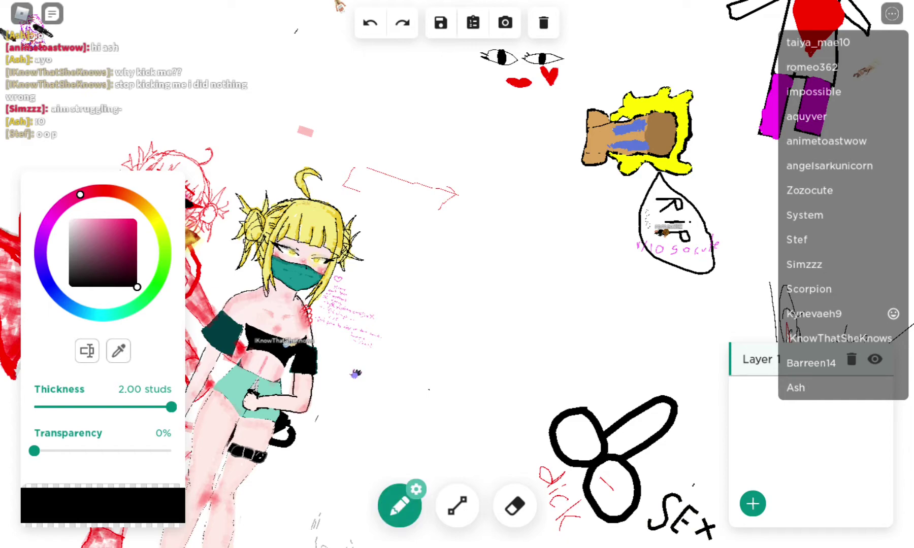
left_click(87, 219)
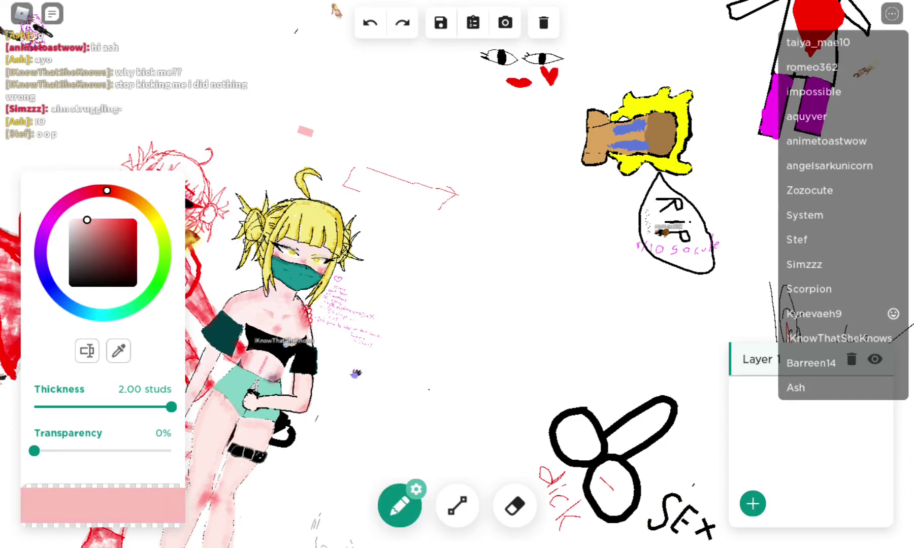
left_click(126, 222)
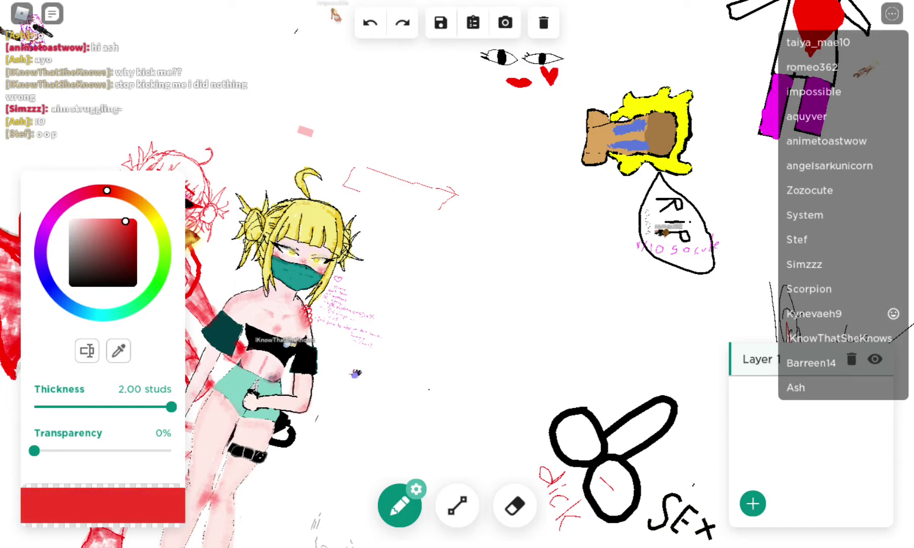
left_click_drag(97, 222, 136, 219)
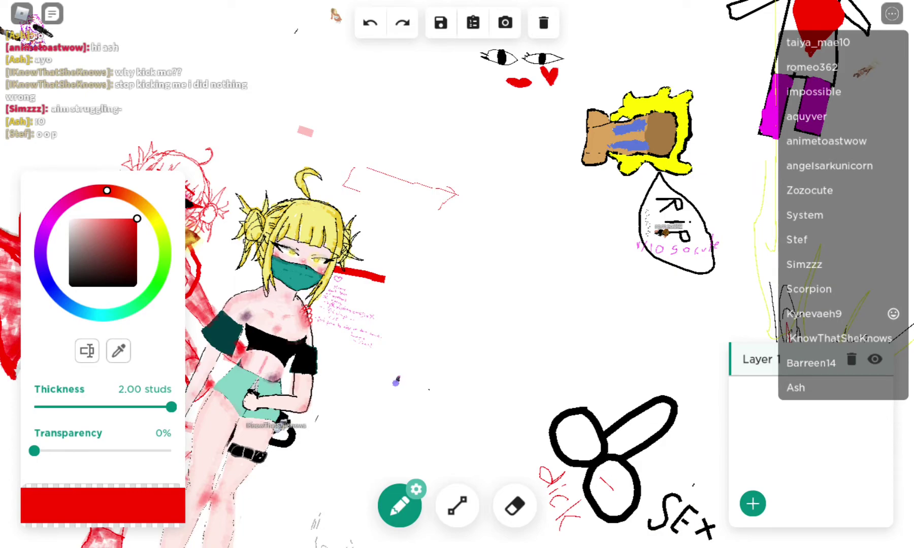
- Pan the view up over the anime character drawings, reselect freehand drawing, and open chat
left_click_drag(286, 321, 457, 321)
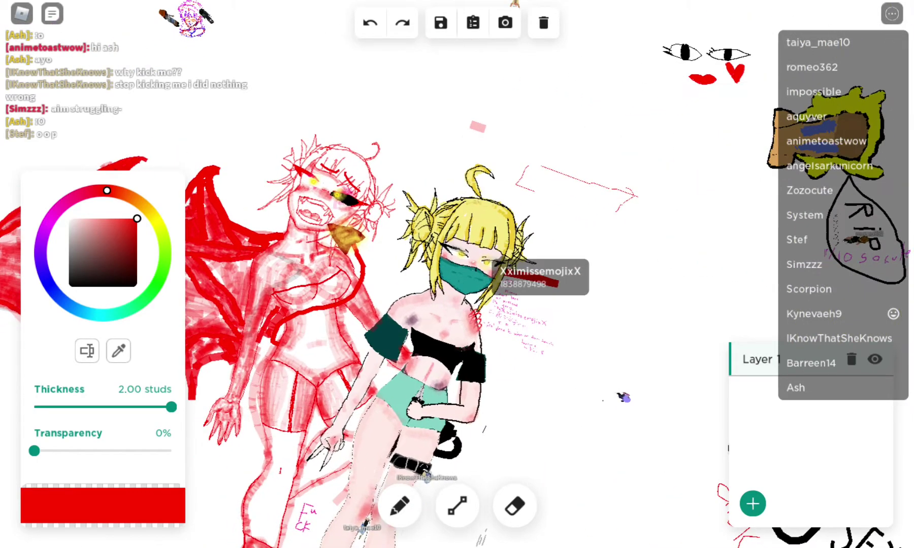
left_click_drag(457, 285, 442, 315)
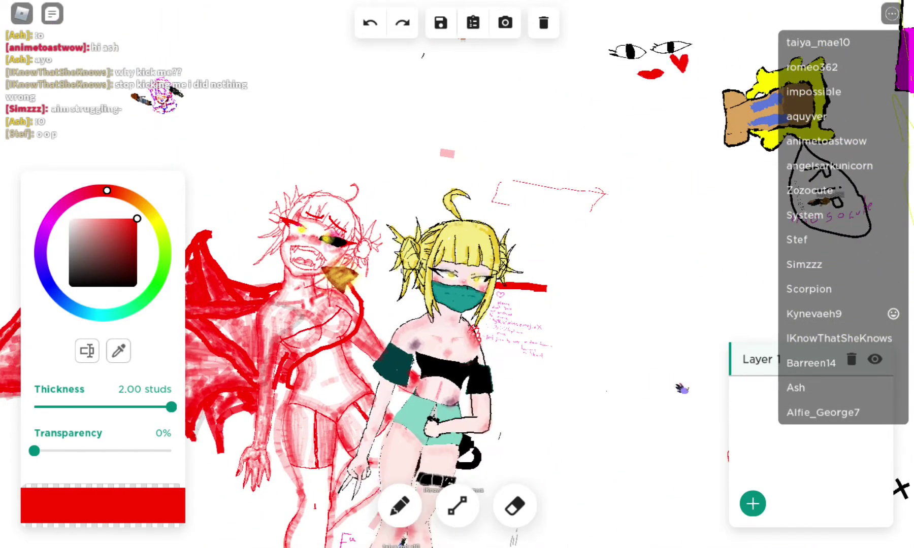
left_click(400, 507)
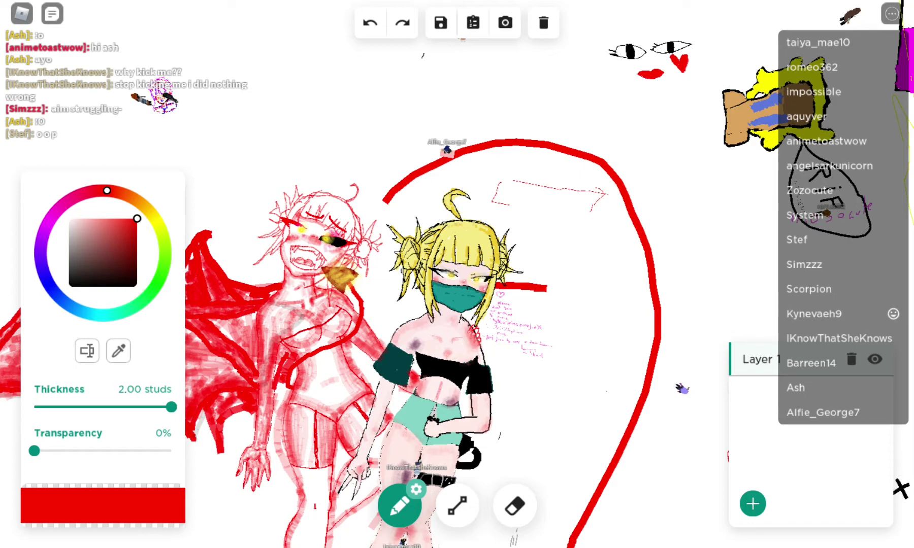
left_click(400, 507)
left_click_drag(457, 357, 457, 214)
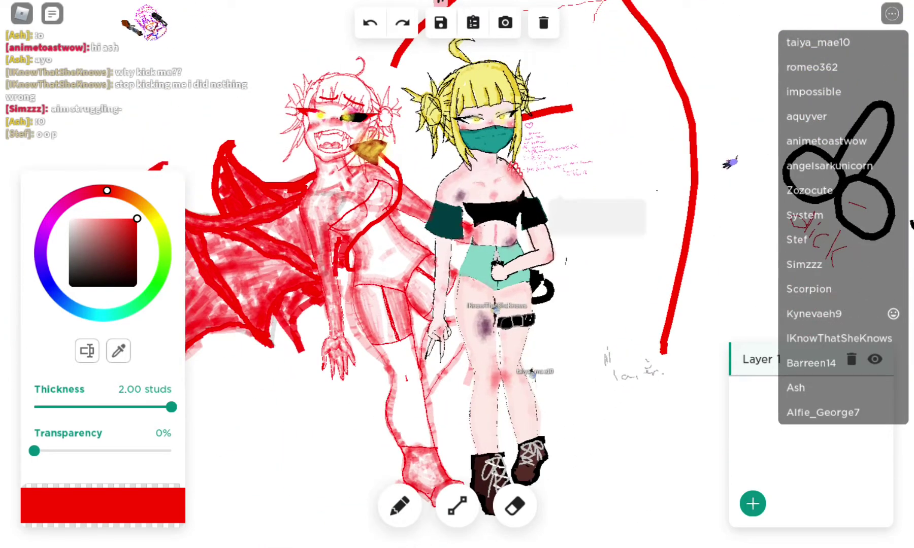
key("b")
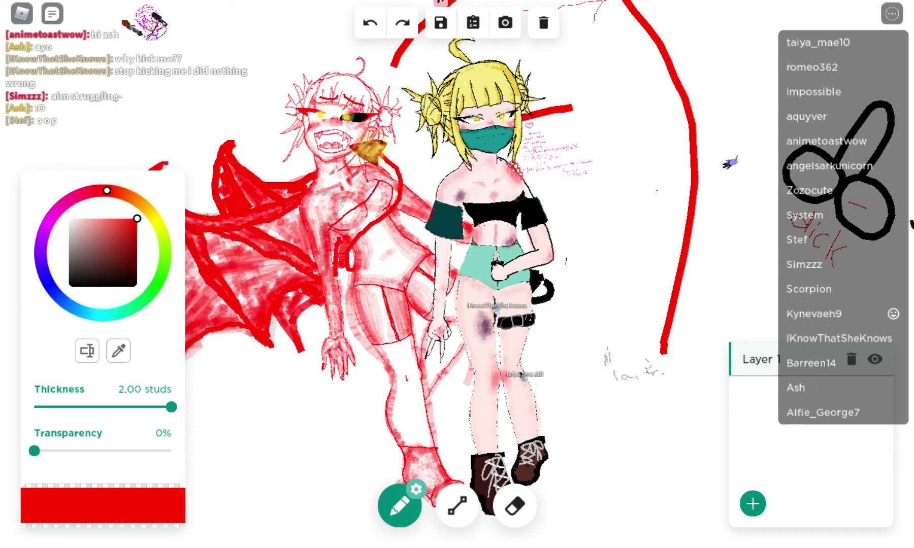
key("slash")
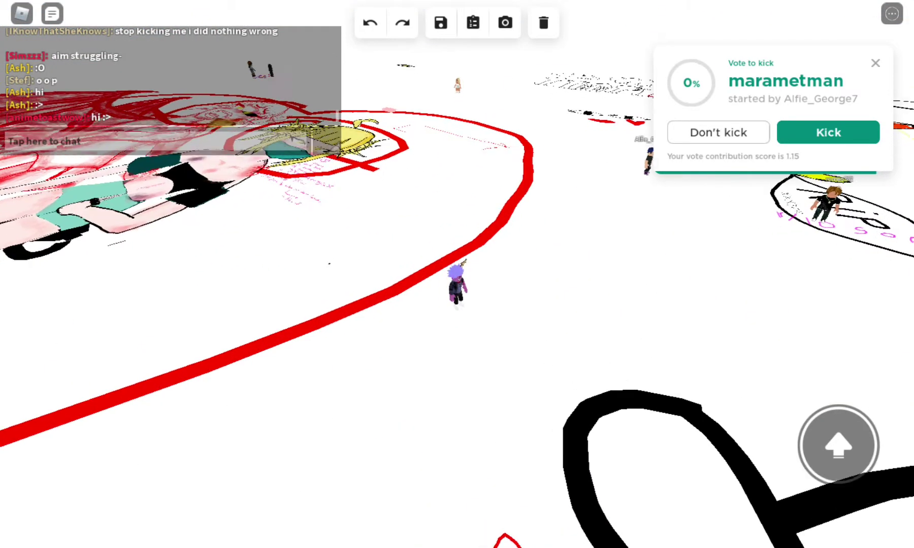
- Walk the avatar to an empty canvas patch, casting a kick vote, and reopen the drawing editor
left_click_drag(69, 362, 115, 271)
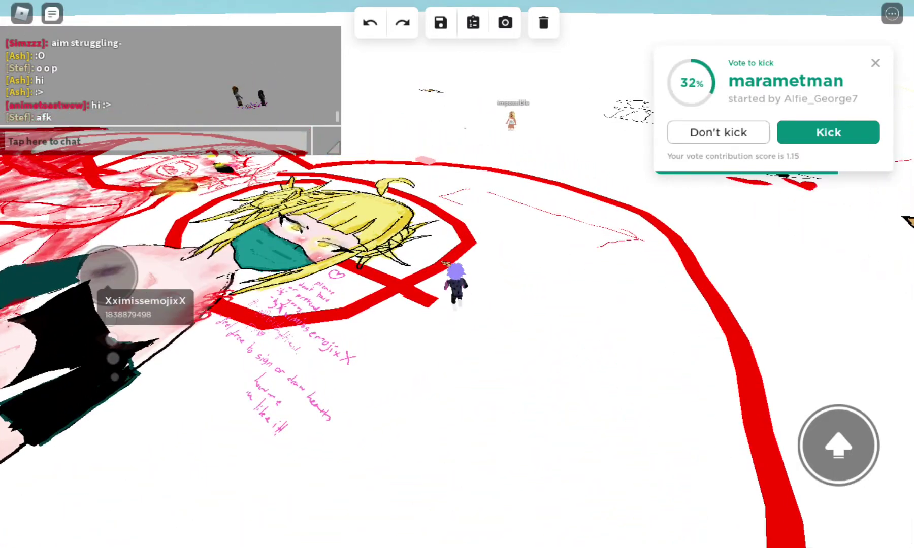
left_click(828, 132)
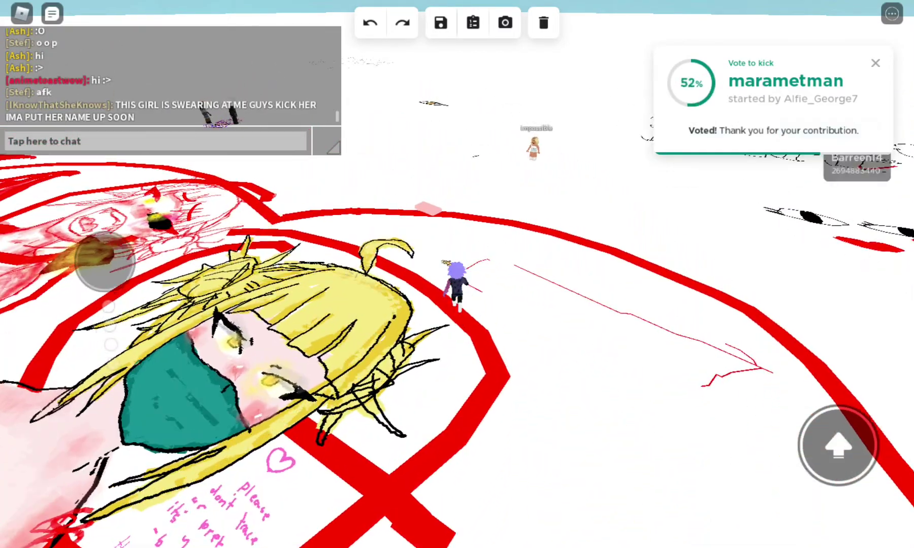
left_click_drag(103, 260, 112, 255)
left_click(892, 13)
left_click(52, 13)
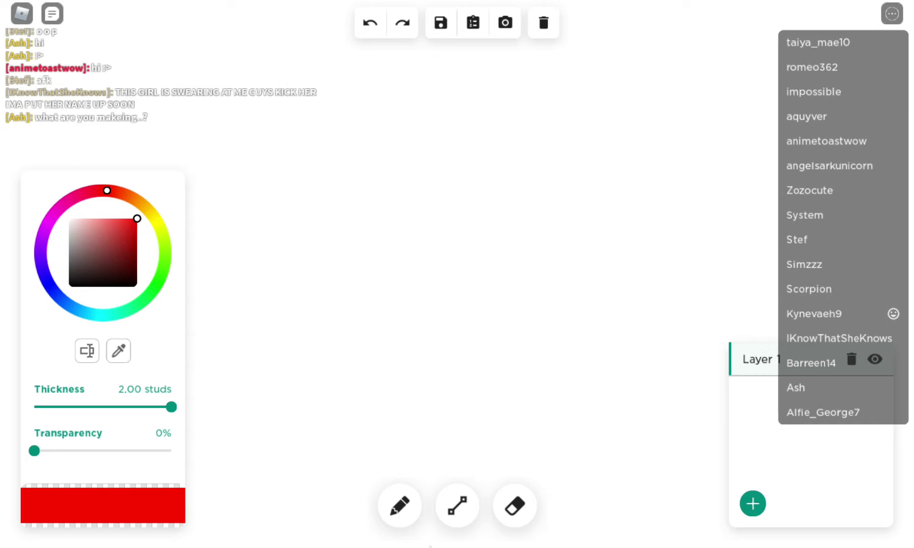
- Choose a vivid purple pencil brush about 0.54 studs thick
mouse_move(137, 219)
left_mouse_down()
mouse_move(66, 202)
mouse_move(43, 232)
left_mouse_up()
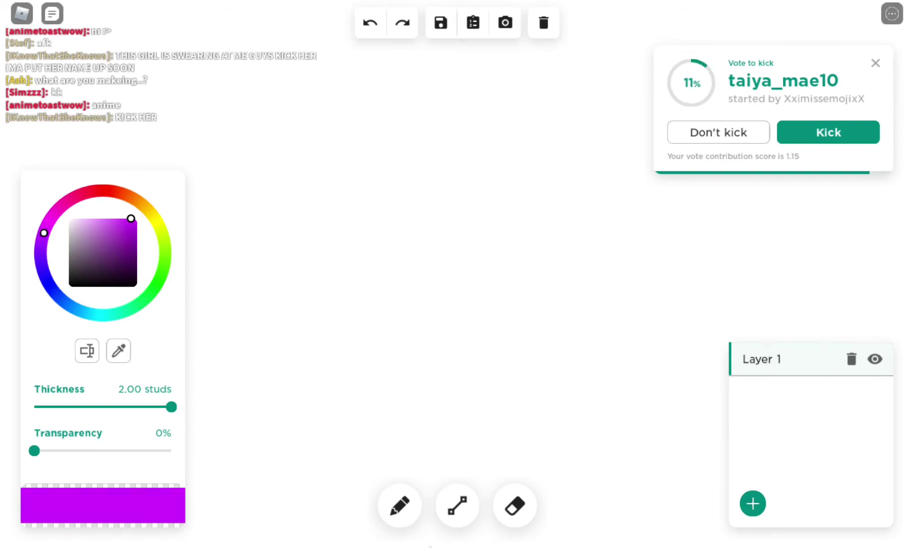
left_click_drag(131, 219, 137, 219)
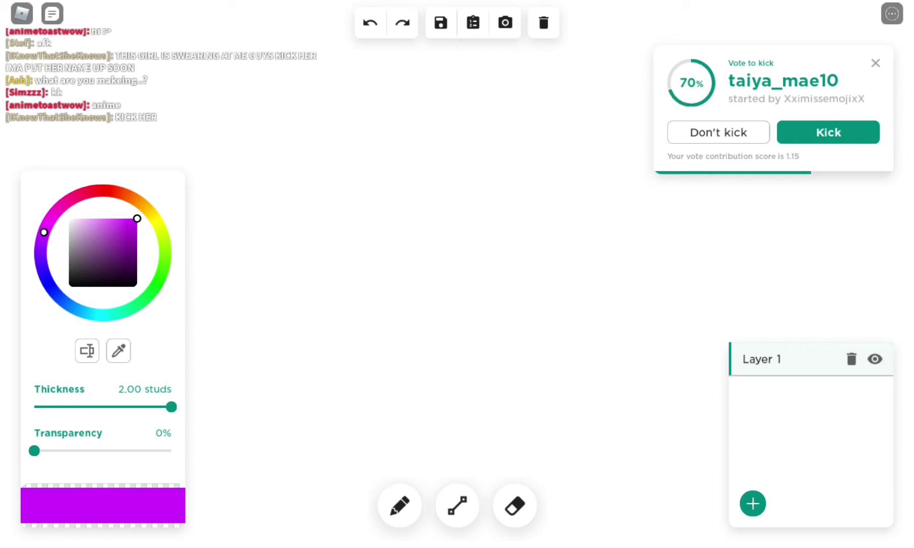
left_click(400, 507)
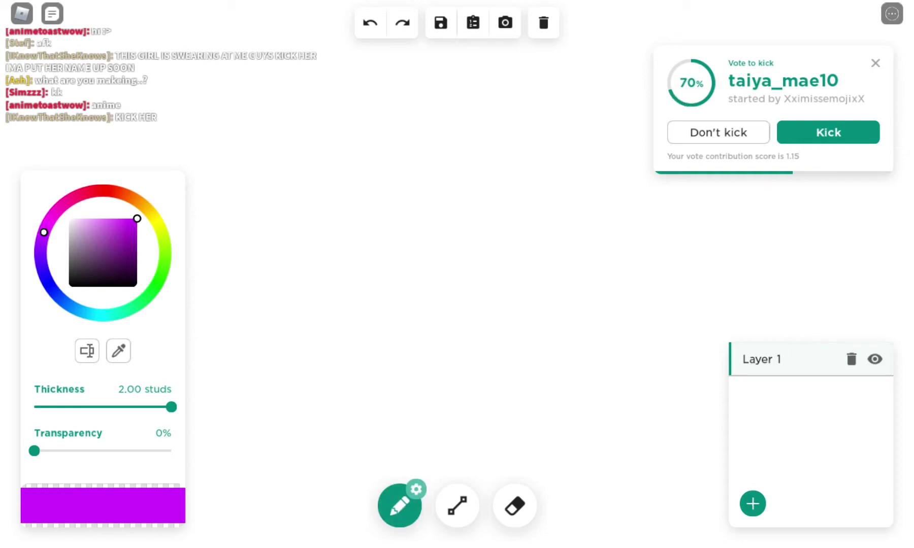
left_click_drag(164, 407, 68, 407)
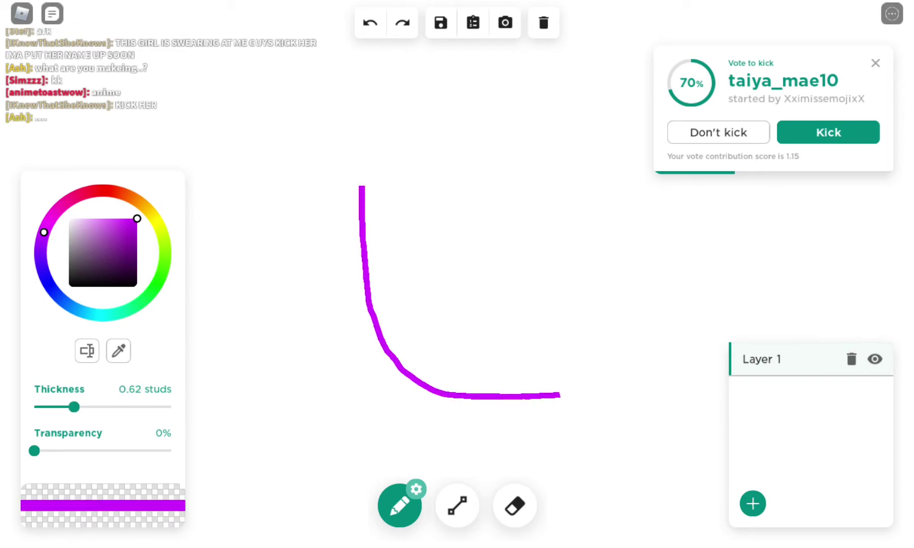
- Draw a large rounded purple face outline, then exit drawing mode and walk the avatar forward
left_click_drag(561, 395, 630, 344)
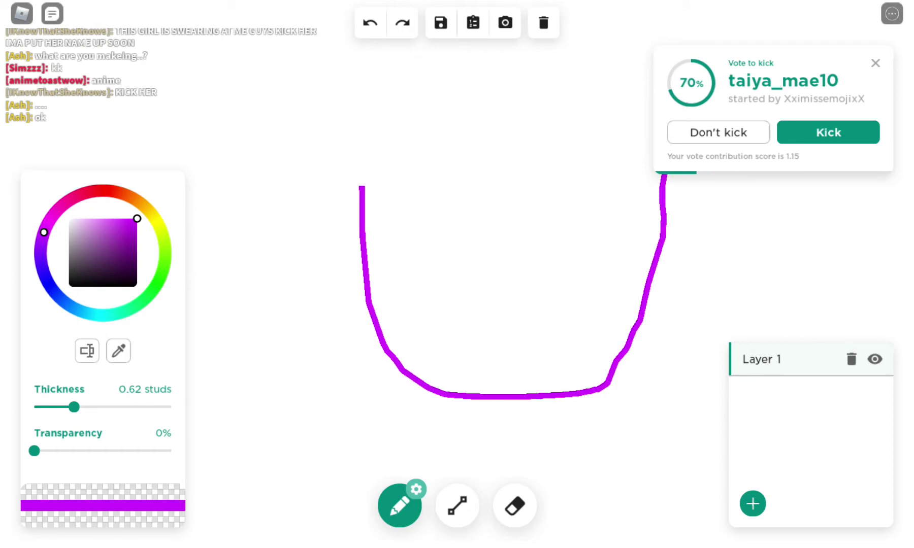
left_click(400, 505)
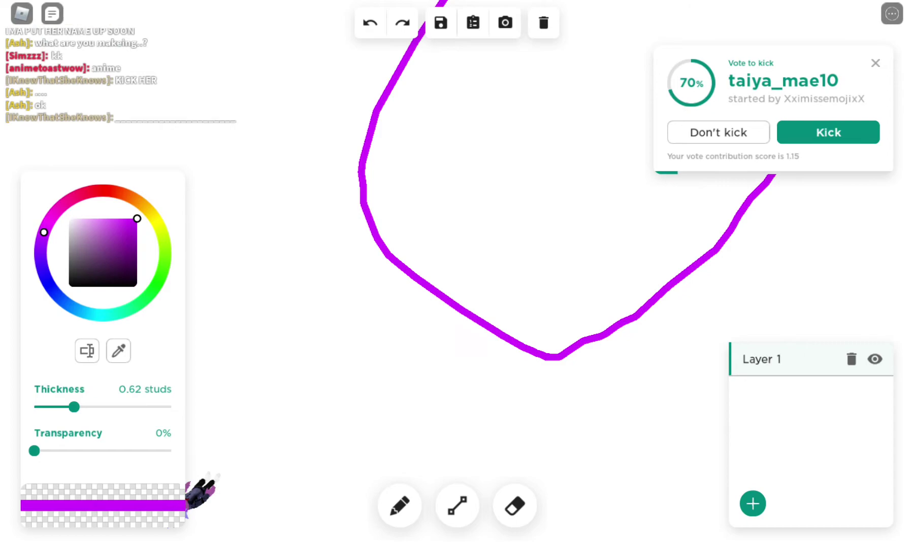
key("w")
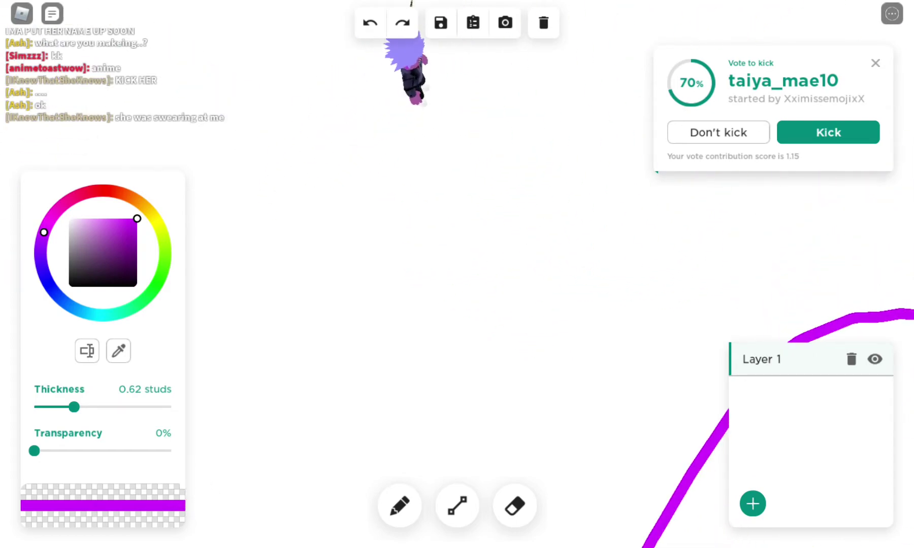
key("w")
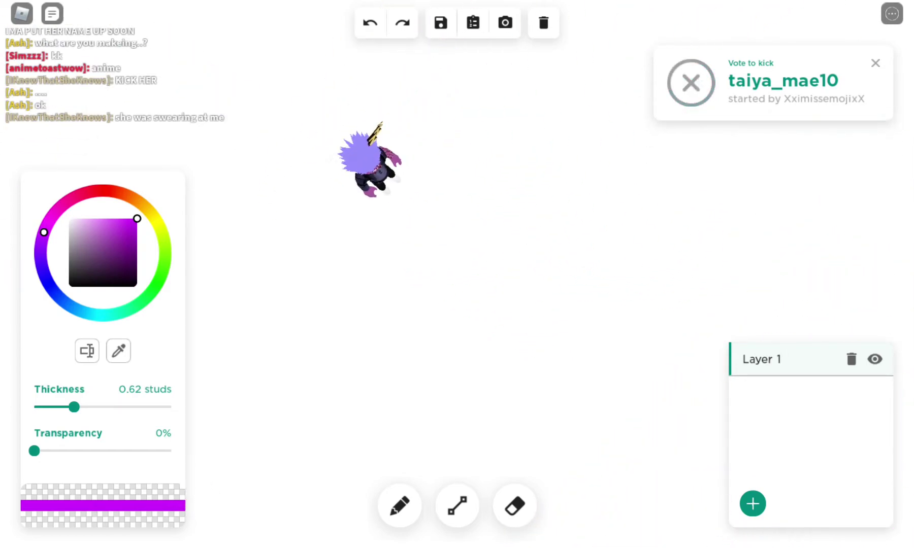
left_click(505, 24)
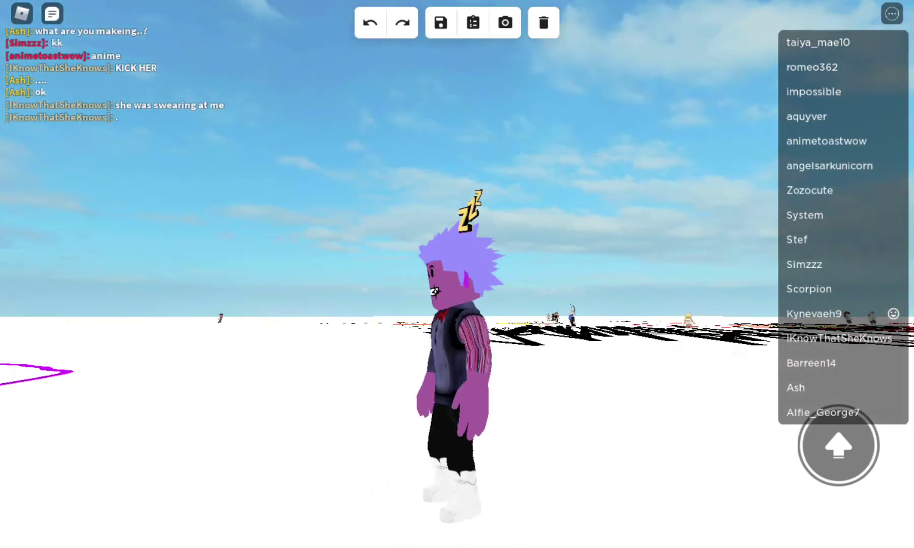
- Orbit the camera and reopen the drawing editor top-down over the purple head outline
left_click_drag(457, 214, 285, 214)
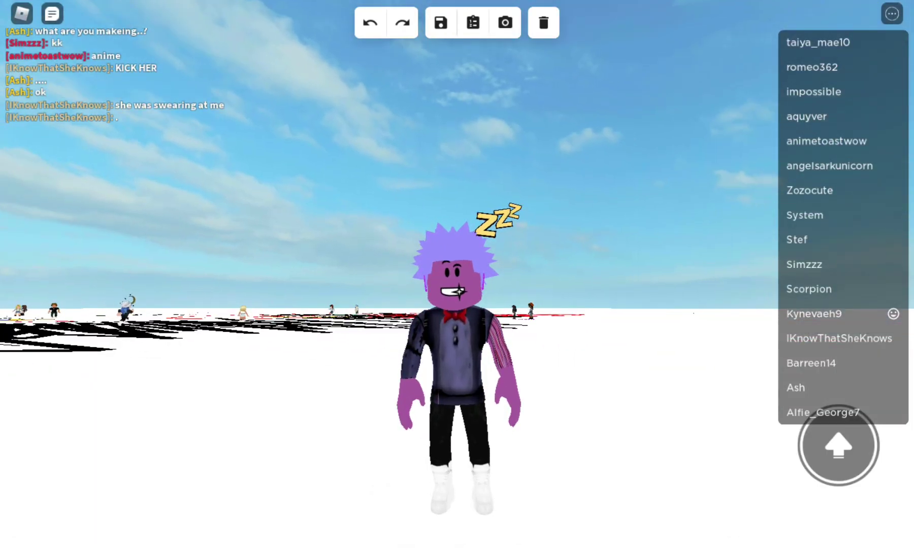
left_click(505, 23)
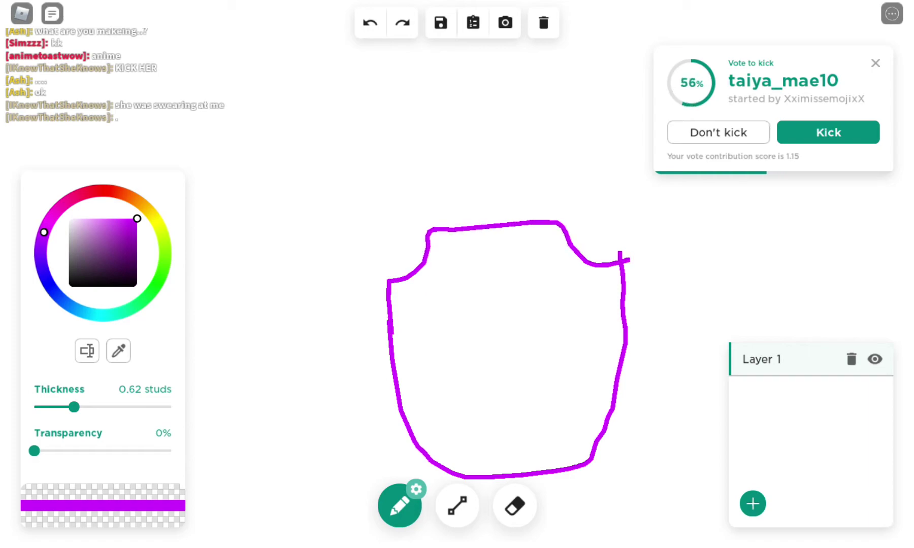
- Switch to a lighter, fully opaque purple and raise brush thickness to 2.00 studs
mouse_move(133, 222)
left_mouse_down()
mouse_move(107, 227)
mouse_move(113, 220)
left_mouse_up()
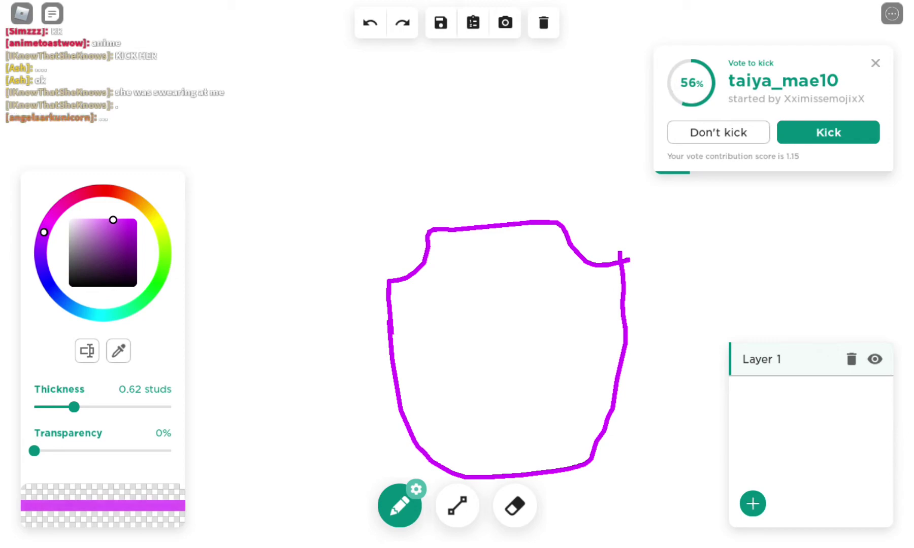
mouse_move(42, 450)
left_mouse_down()
mouse_move(129, 450)
mouse_move(34, 451)
left_mouse_up()
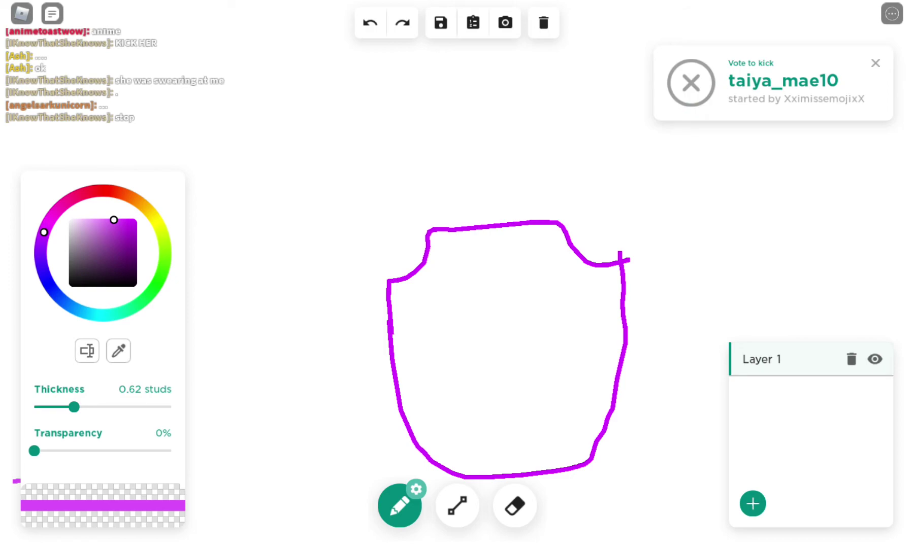
left_click_drag(74, 407, 169, 407)
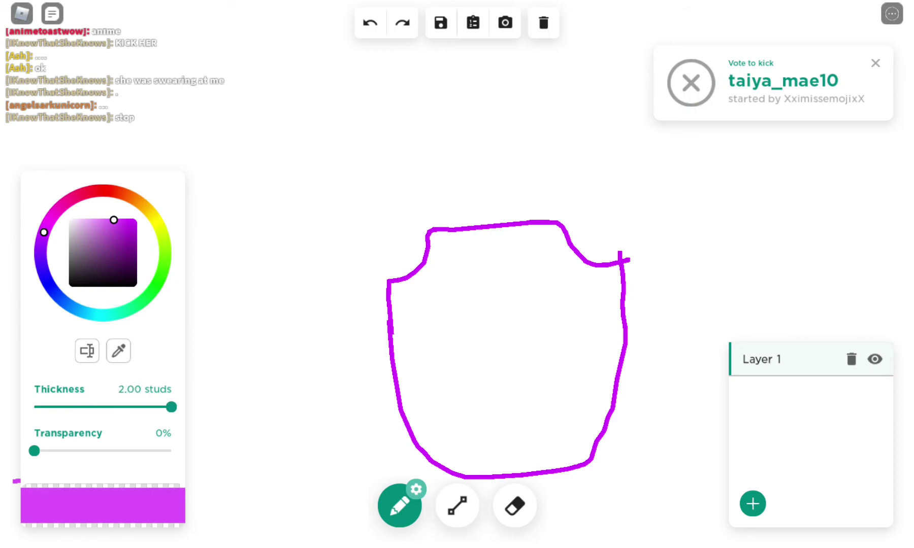
- Draw five thick straight purple lines through the face interior, then return to the pencil
left_click(456, 507)
left_click(892, 13)
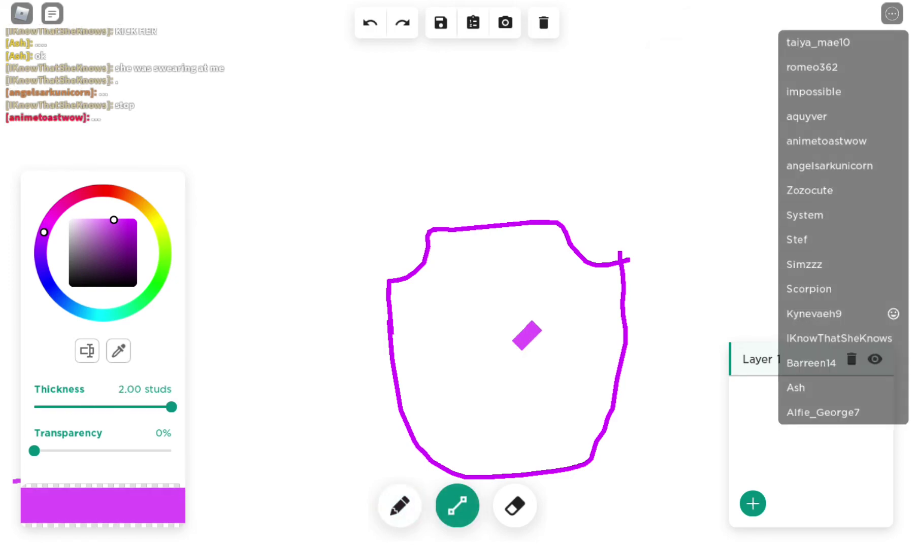
left_click_drag(505, 309, 489, 373)
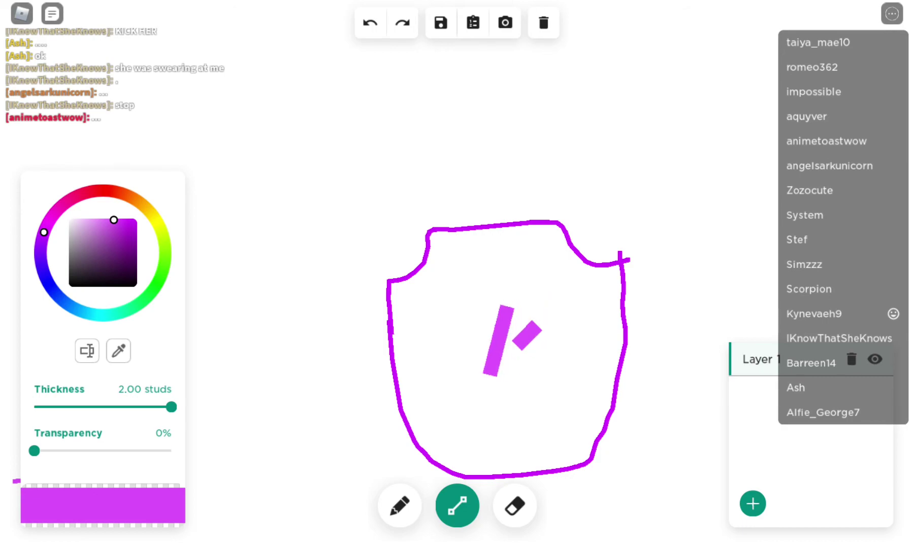
left_click_drag(507, 308, 546, 468)
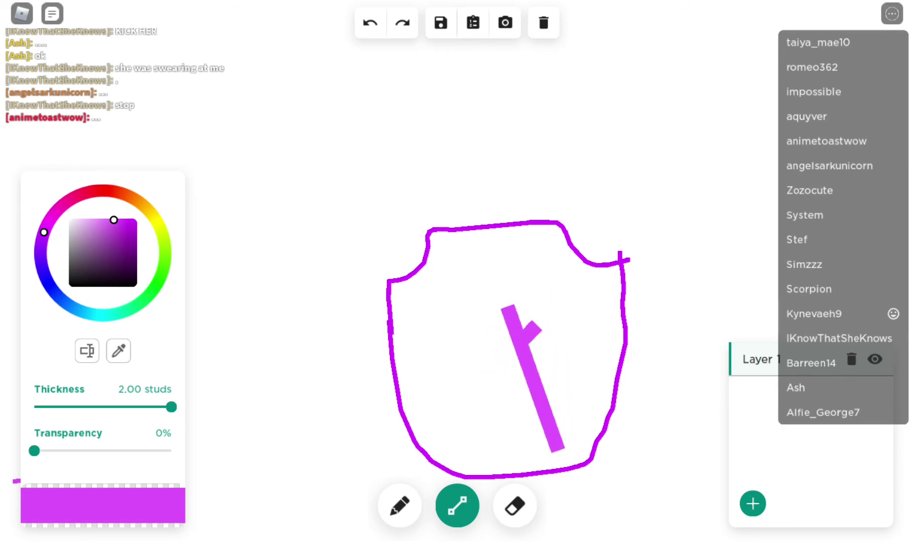
left_click_drag(441, 329, 534, 401)
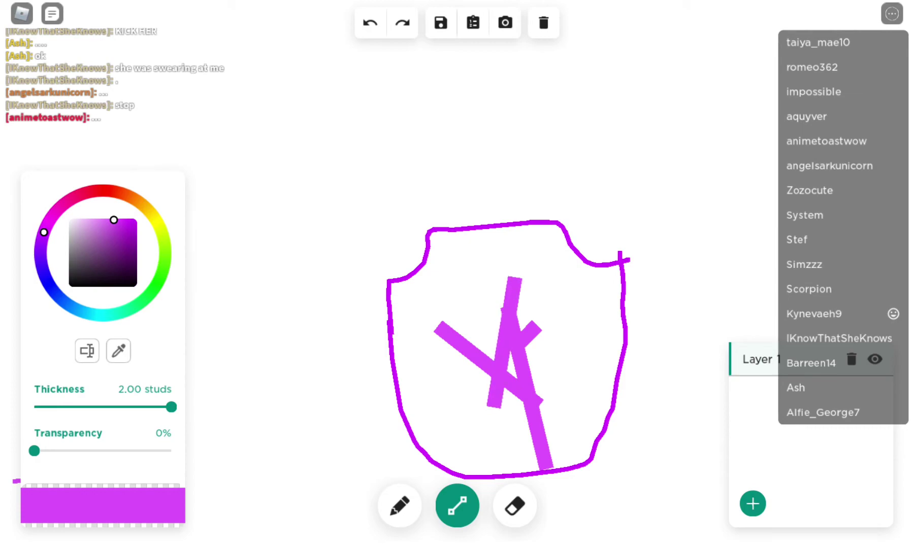
left_click_drag(534, 264, 532, 388)
left_click_drag(466, 296, 498, 433)
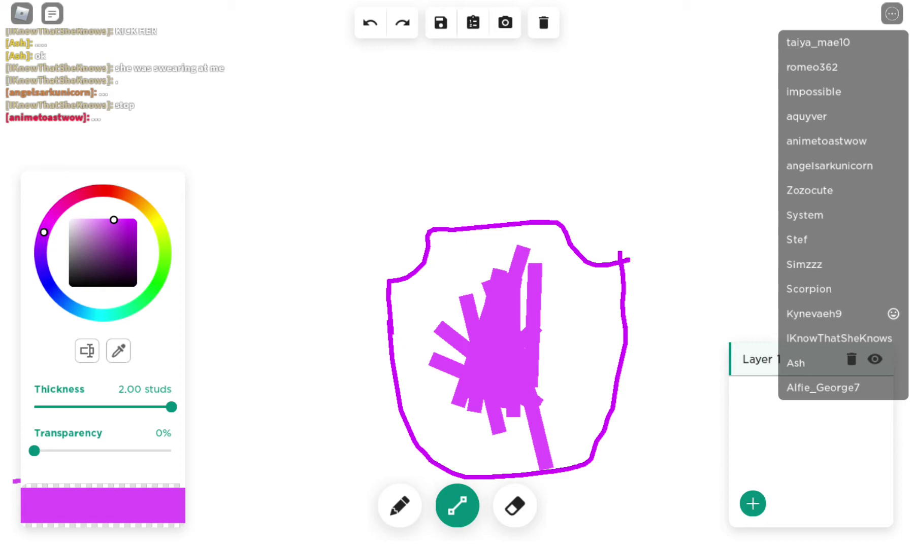
left_click(400, 507)
- Scribble thick purple fill across the face's middle, left and right interior
mouse_move(450, 303)
left_mouse_down()
mouse_move(521, 286)
mouse_move(464, 343)
mouse_move(450, 389)
mouse_move(439, 378)
mouse_move(415, 410)
mouse_move(398, 284)
left_mouse_up()
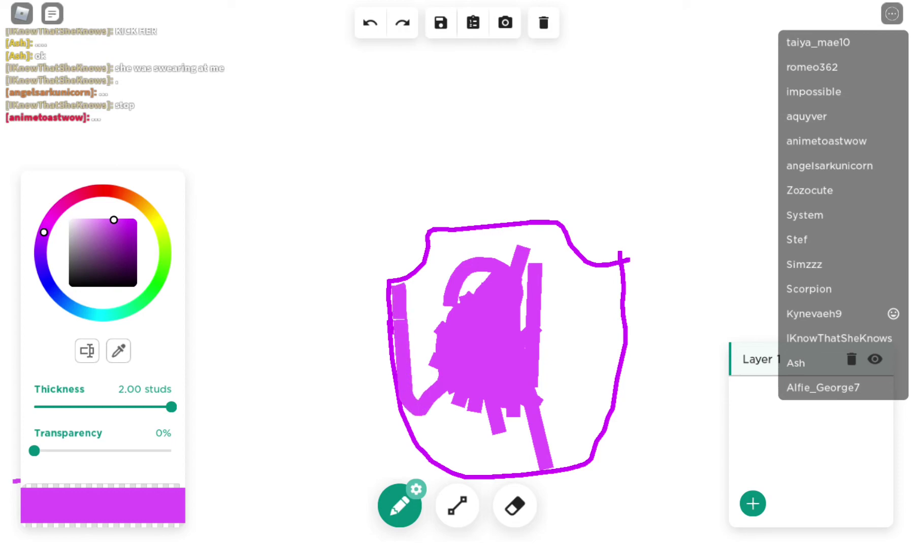
mouse_move(413, 358)
left_mouse_down()
mouse_move(425, 432)
mouse_move(453, 456)
mouse_move(521, 463)
mouse_move(575, 450)
mouse_move(605, 386)
mouse_move(614, 277)
mouse_move(571, 264)
mouse_move(542, 232)
mouse_move(464, 236)
mouse_move(435, 282)
mouse_move(411, 293)
mouse_move(418, 371)
left_mouse_up()
left_click_drag(418, 371, 425, 392)
mouse_move(427, 317)
left_mouse_down()
mouse_move(439, 399)
mouse_move(422, 300)
mouse_move(457, 253)
mouse_move(543, 246)
left_mouse_up()
mouse_move(448, 253)
left_mouse_down()
mouse_move(465, 300)
mouse_move(500, 260)
mouse_move(532, 282)
left_mouse_up()
left_click_drag(542, 246, 546, 328)
left_click_drag(524, 279, 523, 329)
mouse_move(557, 257)
left_mouse_down()
mouse_move(553, 339)
mouse_move(586, 332)
left_mouse_up()
left_click_drag(598, 279, 593, 371)
mouse_move(600, 311)
left_mouse_down()
mouse_move(589, 375)
mouse_move(596, 382)
mouse_move(574, 432)
mouse_move(500, 447)
left_mouse_up()
- Paint over the remaining white gaps at the lower right, bottom and upper-left edge
mouse_move(428, 414)
left_mouse_down()
mouse_move(450, 429)
mouse_move(493, 427)
mouse_move(528, 453)
left_mouse_up()
left_click_drag(507, 407, 550, 436)
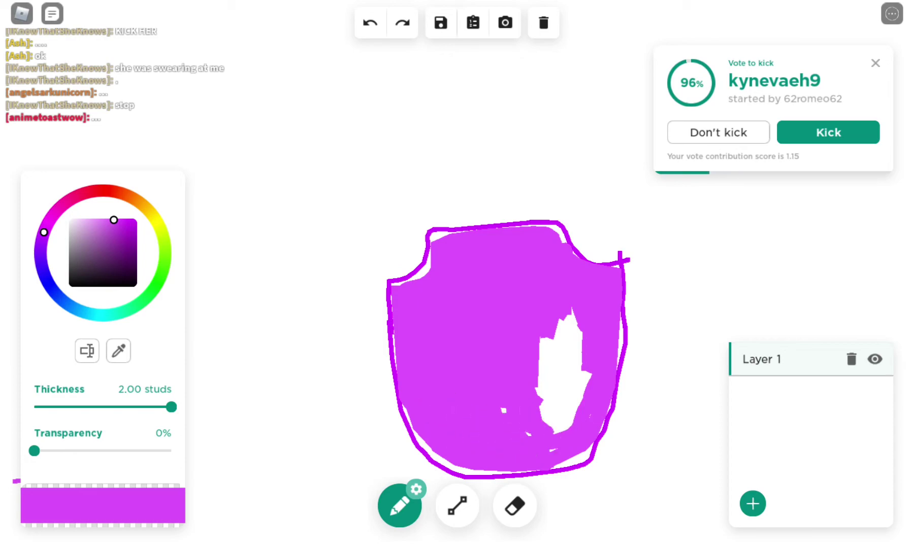
left_click_drag(546, 329, 551, 414)
left_click_drag(564, 314, 568, 371)
mouse_move(560, 335)
left_mouse_down()
mouse_move(565, 382)
mouse_move(550, 421)
left_mouse_up()
left_click_drag(578, 358, 564, 411)
left_click_drag(586, 375, 550, 428)
left_click_drag(581, 400, 589, 375)
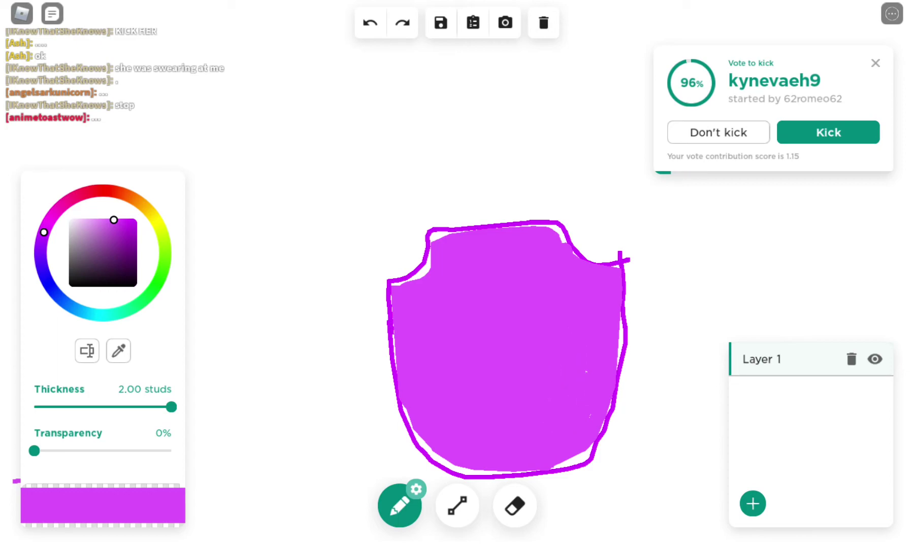
mouse_move(625, 270)
left_mouse_down()
mouse_move(621, 371)
mouse_move(592, 449)
mouse_move(509, 476)
mouse_move(428, 457)
mouse_move(395, 350)
left_mouse_up()
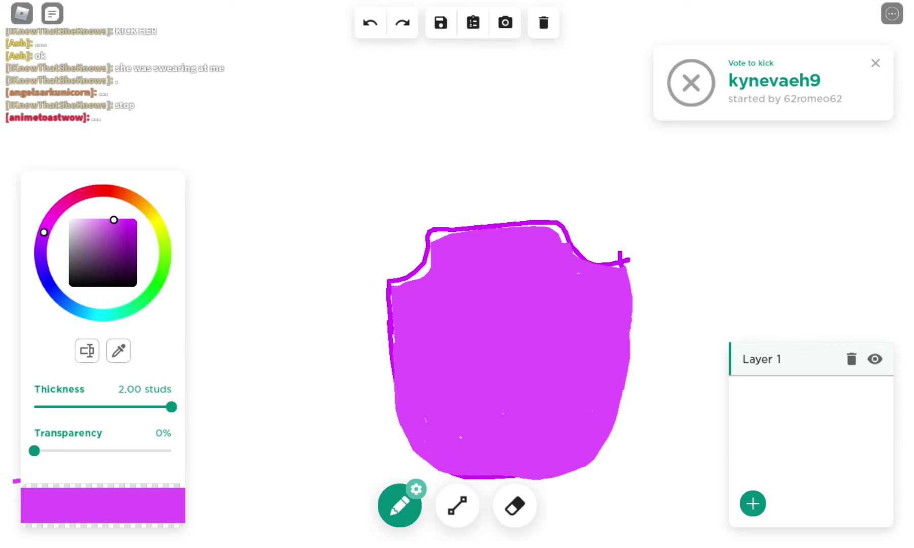
mouse_move(392, 283)
left_mouse_down()
mouse_move(414, 274)
mouse_move(450, 233)
mouse_move(538, 223)
mouse_move(622, 265)
mouse_move(586, 250)
mouse_move(571, 225)
mouse_move(464, 225)
left_mouse_up()
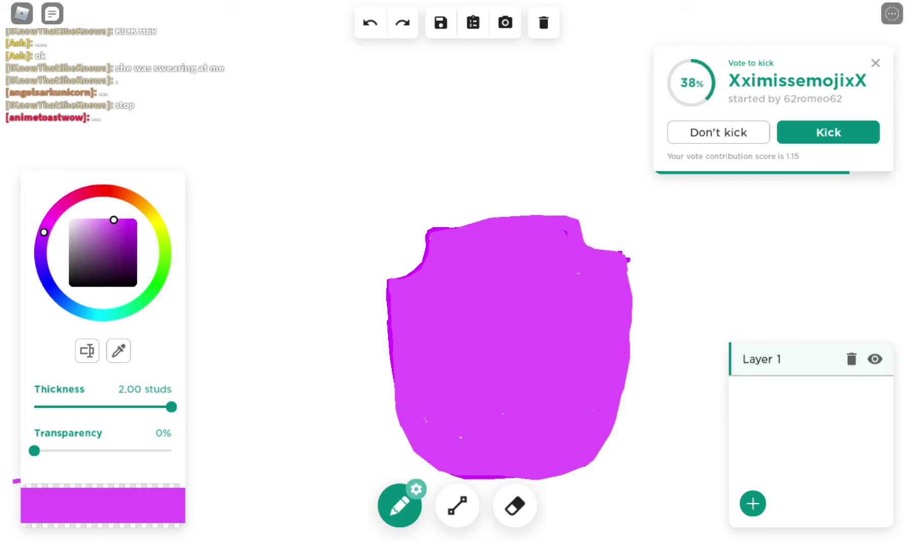
- Switch to a more saturated purple at 0.96 studs and trace the left, bottom and right edges
mouse_move(113, 220)
left_mouse_down()
mouse_move(136, 234)
mouse_move(125, 219)
mouse_move(137, 218)
left_mouse_up()
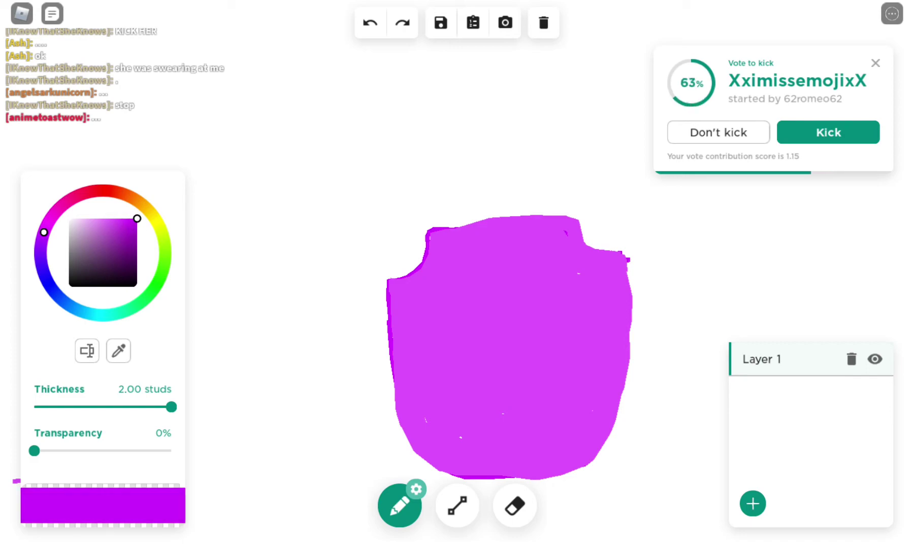
left_click_drag(171, 407, 98, 406)
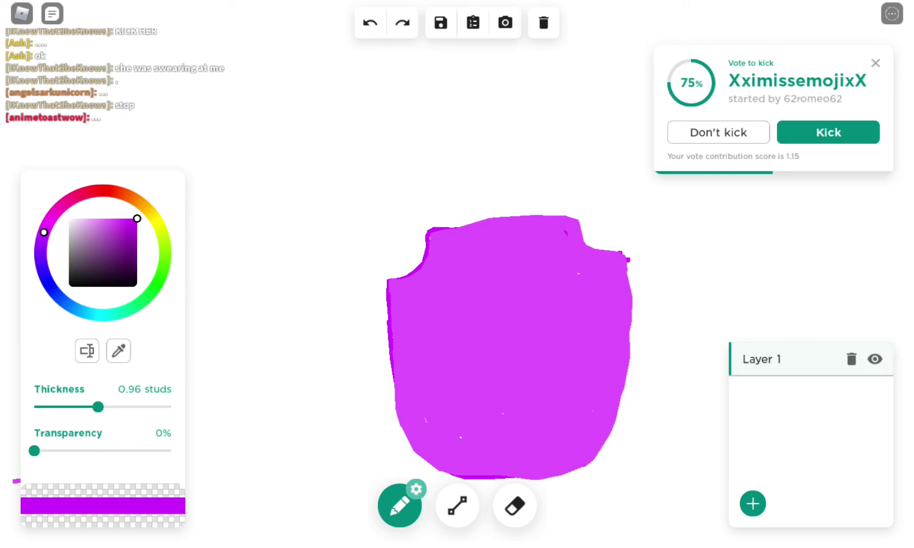
mouse_move(384, 286)
left_mouse_down()
mouse_move(390, 360)
mouse_move(419, 461)
mouse_move(472, 482)
left_mouse_up()
mouse_move(421, 467)
left_mouse_down()
mouse_move(477, 489)
mouse_move(451, 475)
mouse_move(503, 485)
mouse_move(539, 480)
mouse_move(492, 479)
mouse_move(565, 477)
mouse_move(607, 442)
mouse_move(627, 378)
mouse_move(628, 274)
mouse_move(634, 407)
mouse_move(620, 457)
mouse_move(571, 477)
mouse_move(618, 436)
mouse_move(624, 397)
mouse_move(620, 428)
mouse_move(641, 377)
mouse_move(611, 457)
left_mouse_up()
mouse_move(642, 360)
left_mouse_down()
mouse_move(637, 268)
mouse_move(635, 340)
left_mouse_up()
mouse_move(642, 287)
left_mouse_down()
mouse_move(653, 355)
mouse_move(648, 349)
left_mouse_up()
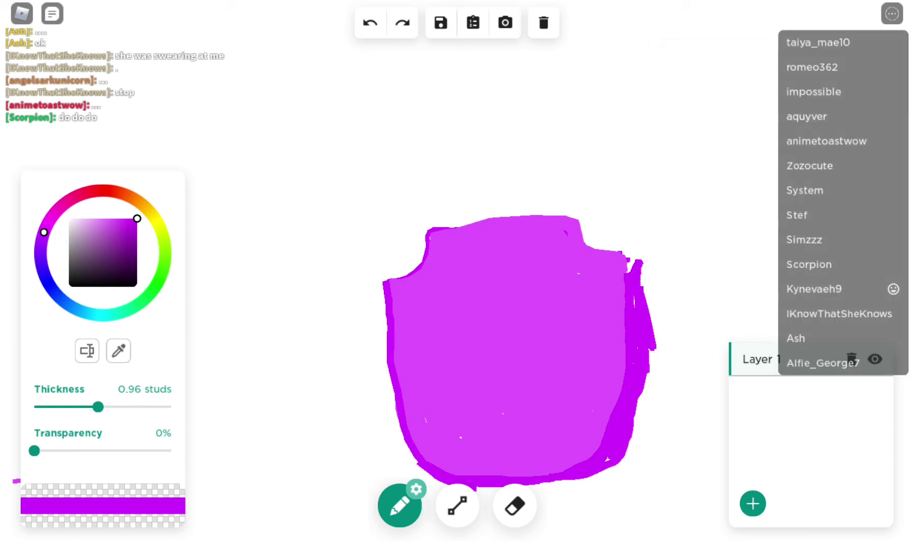
- Erase the purple overflow along the face's right edge, undoing one erase and redoing it carefully
left_click(514, 506)
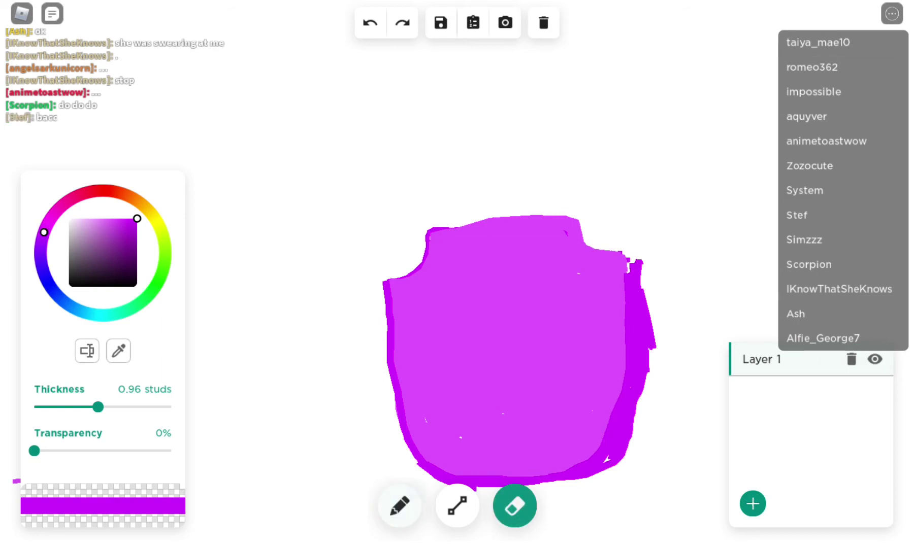
mouse_move(646, 268)
left_mouse_down()
mouse_move(651, 357)
mouse_move(643, 400)
left_mouse_up()
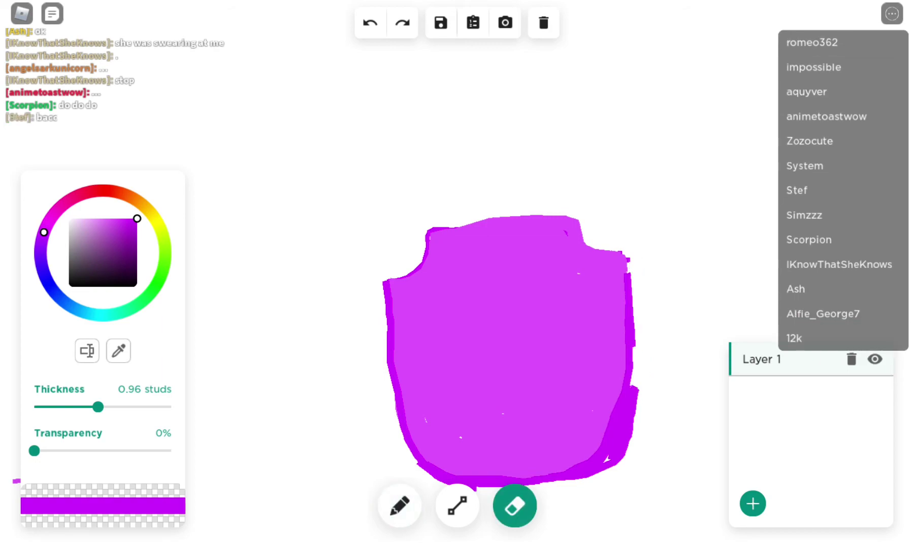
mouse_move(615, 253)
left_mouse_down()
mouse_move(615, 385)
mouse_move(606, 257)
mouse_move(624, 390)
left_mouse_up()
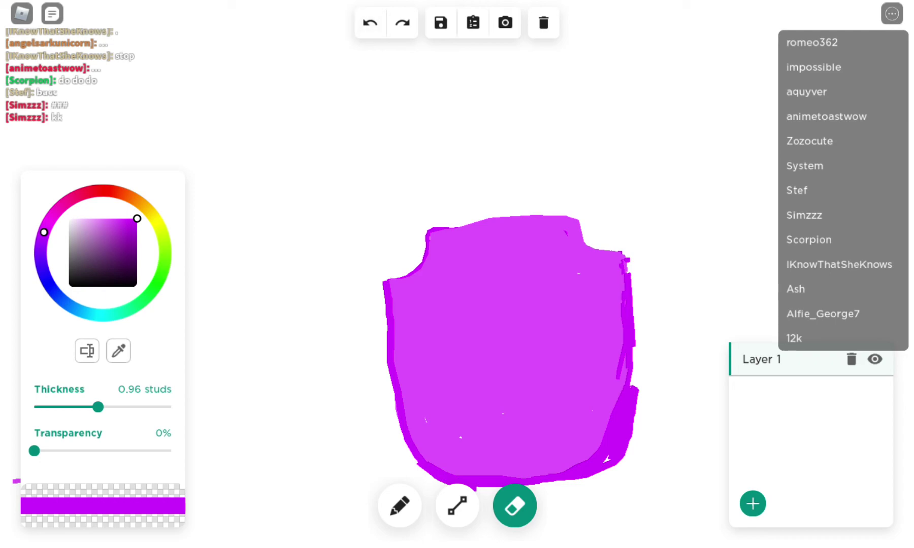
left_click(370, 24)
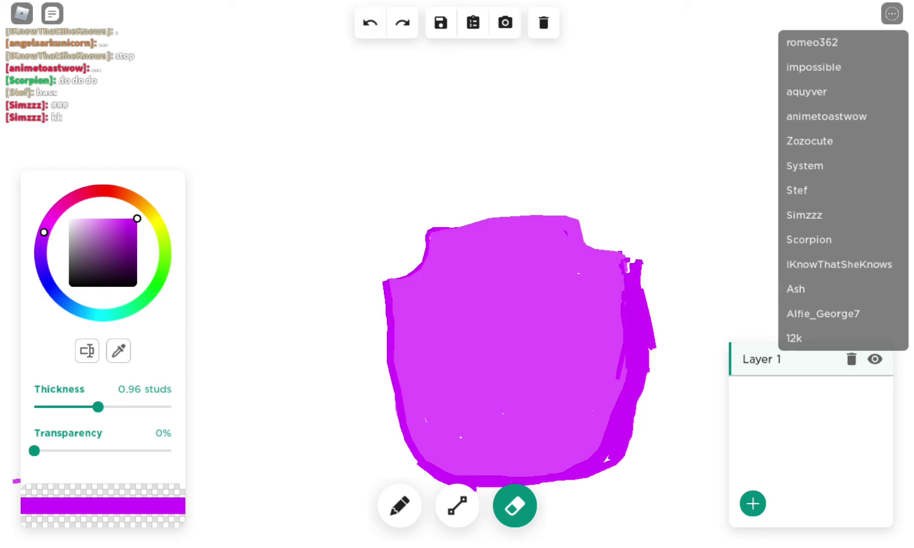
left_click_drag(637, 264, 651, 342)
mouse_move(639, 386)
left_mouse_down()
mouse_move(642, 271)
mouse_move(638, 449)
left_mouse_up()
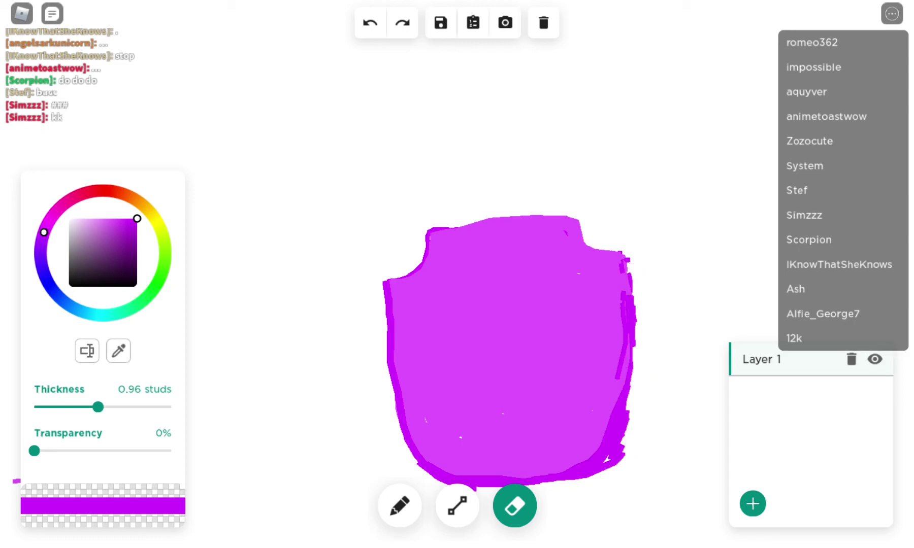
- Trace deeper purple borders down the right and across the top edge, then pick pale lilac
left_click(399, 507)
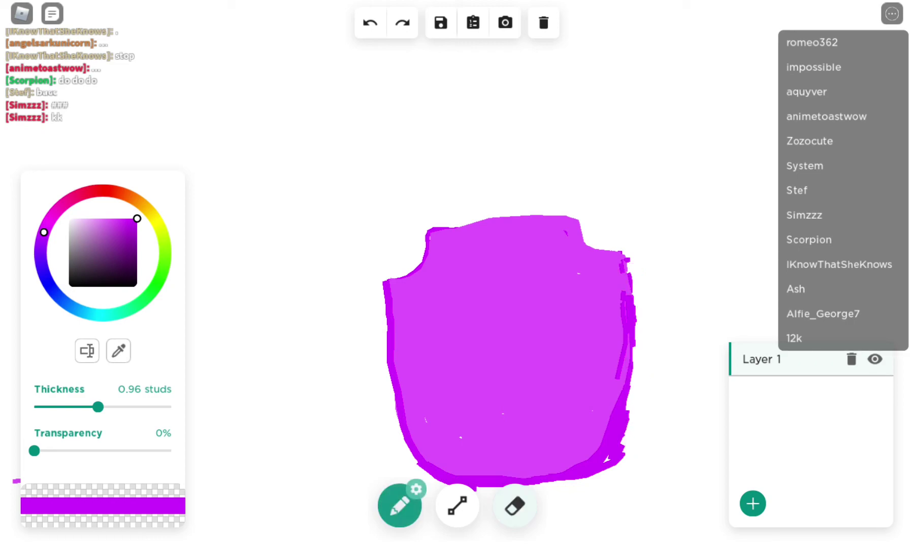
left_click_drag(627, 256, 631, 361)
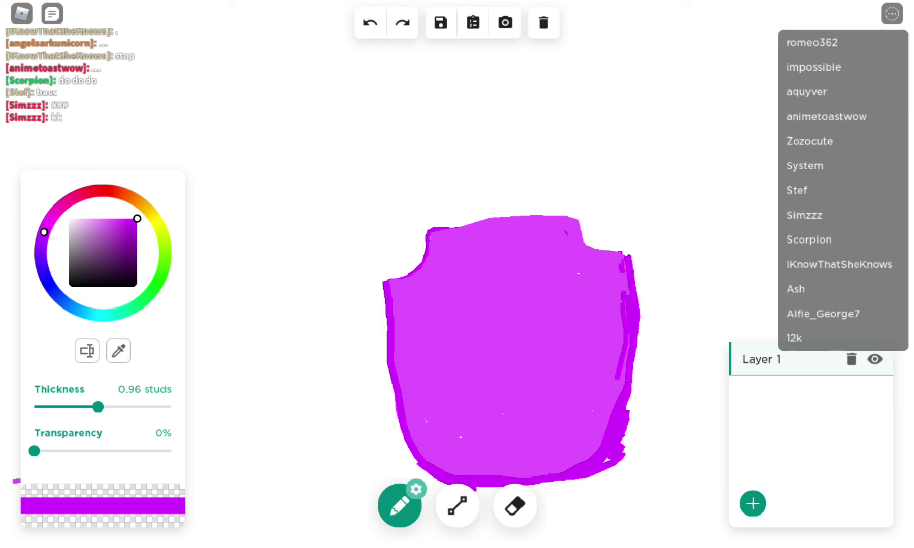
mouse_move(623, 257)
left_mouse_down()
mouse_move(599, 250)
mouse_move(578, 222)
mouse_move(438, 233)
mouse_move(391, 293)
left_mouse_up()
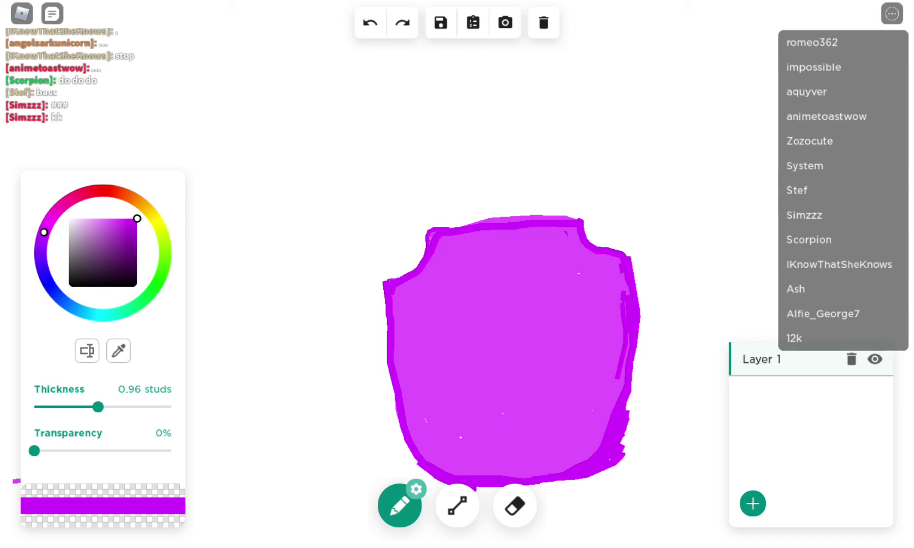
mouse_move(136, 219)
left_mouse_down()
mouse_move(111, 236)
mouse_move(93, 222)
left_mouse_up()
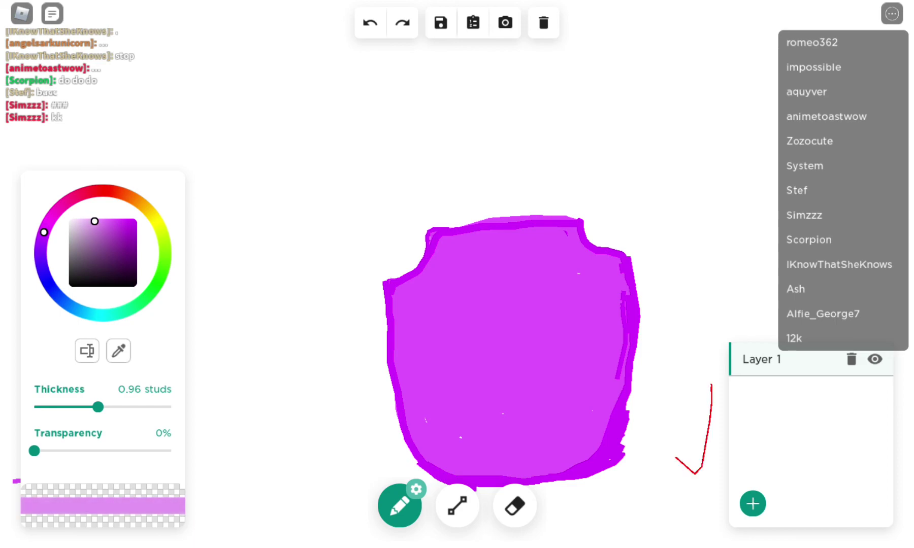
- Pencil zigzag light-purple hair spikes across the top of the face, then vote Don't kick
mouse_move(384, 282)
left_mouse_down()
mouse_move(309, 193)
mouse_move(378, 224)
mouse_move(378, 102)
mouse_move(472, 185)
mouse_move(507, 64)
mouse_move(564, 179)
mouse_move(640, 122)
mouse_move(633, 211)
left_mouse_up()
mouse_move(632, 212)
left_mouse_down()
mouse_move(746, 180)
mouse_move(628, 271)
left_mouse_up()
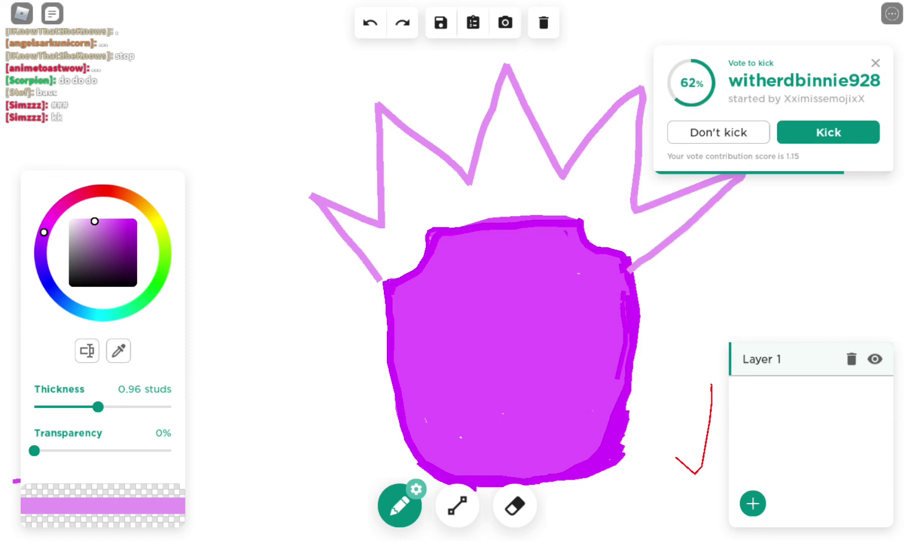
left_click_drag(371, 276, 382, 288)
mouse_move(334, 186)
left_mouse_down()
mouse_move(342, 93)
mouse_move(378, 154)
mouse_move(436, 105)
mouse_move(464, 56)
mouse_move(490, 110)
left_mouse_up()
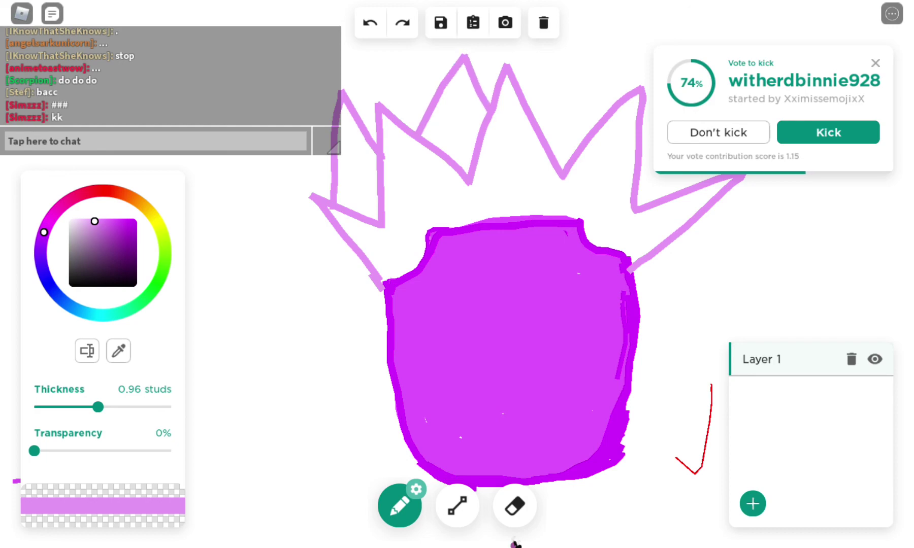
mouse_move(541, 129)
left_mouse_down()
mouse_move(595, 57)
mouse_move(609, 113)
left_mouse_up()
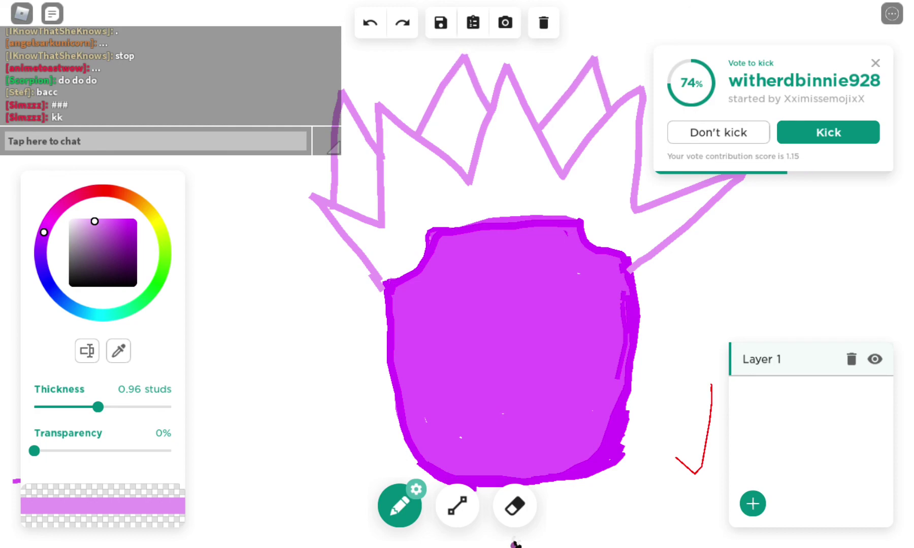
left_click(718, 132)
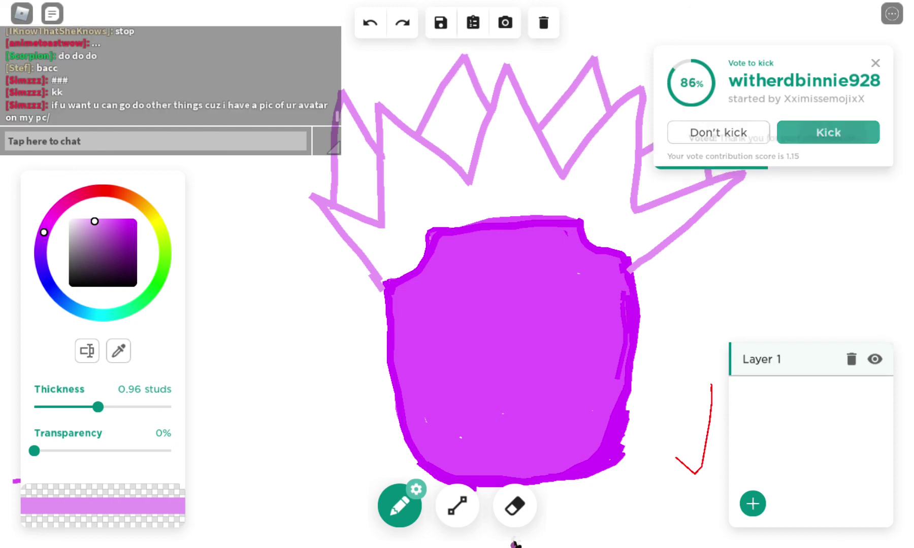